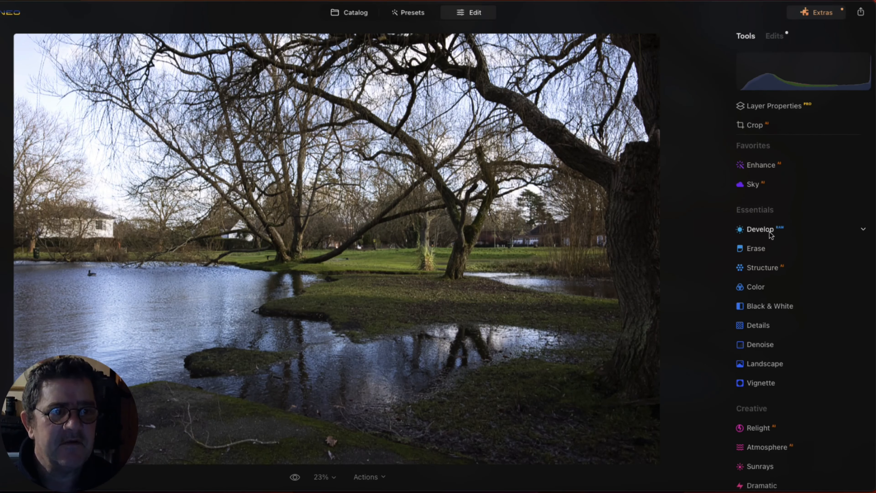
In Develop, apply the Camera Neutral profile and set Exposure to -0.07, Smart Contrast to 7, Highlights to -20 and Shadows to 9.
{"action": "left_click", "coordinate": [800, 232]}
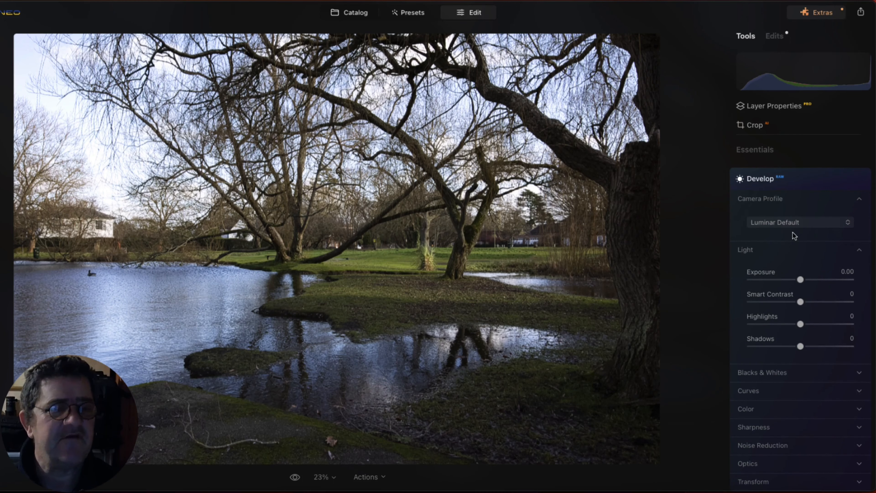
{"action": "left_click", "coordinate": [793, 225]}
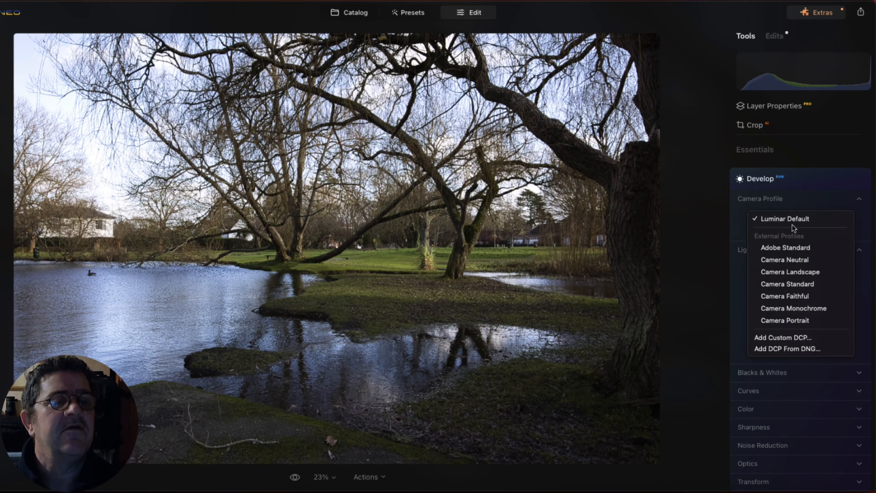
{"action": "left_click", "coordinate": [805, 264]}
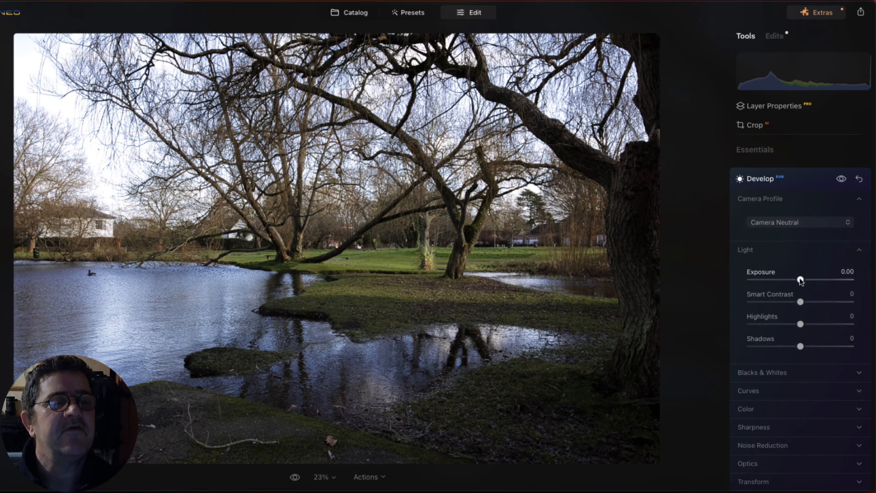
{"action": "left_click_drag", "start_coordinate": [800, 280], "coordinate": [799, 280]}
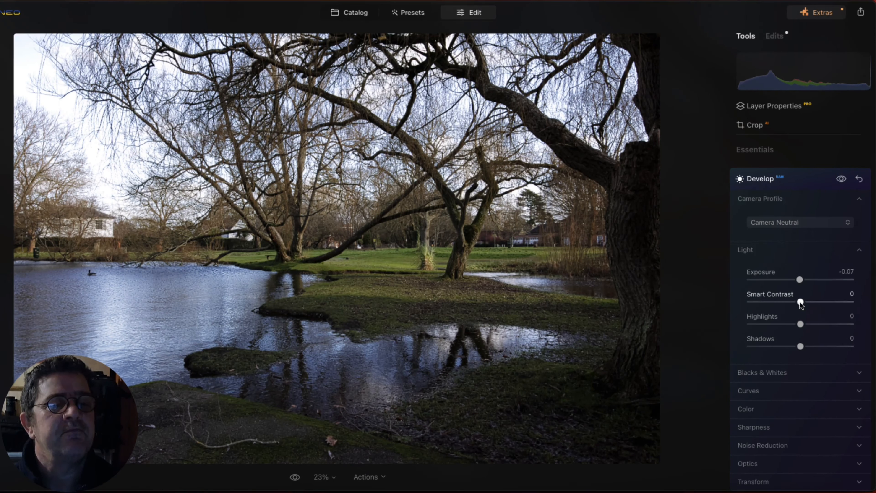
{"action": "left_click_drag", "start_coordinate": [801, 302], "coordinate": [806, 346]}
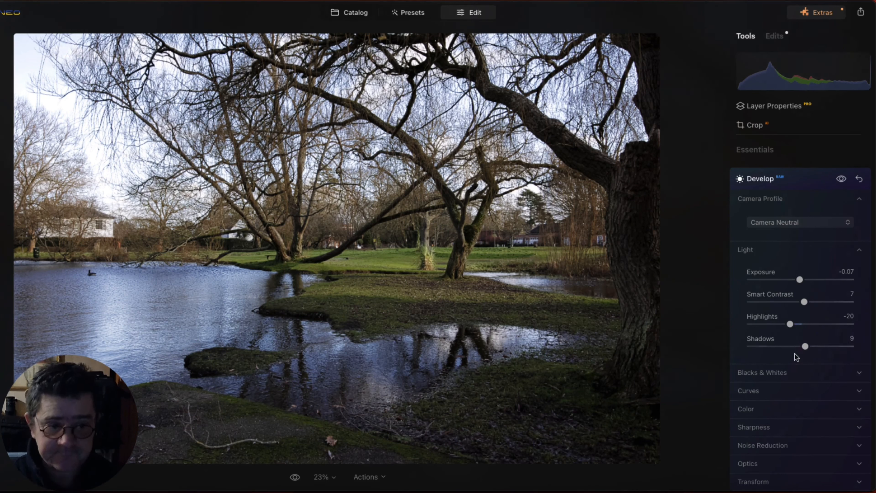
Add a shadow point and a highlight point to the Develop tone curve, pull the highlight point slightly down, and close Develop.
{"action": "scroll", "coordinate": [779, 386], "scroll_direction": "down", "scroll_amount": 4}
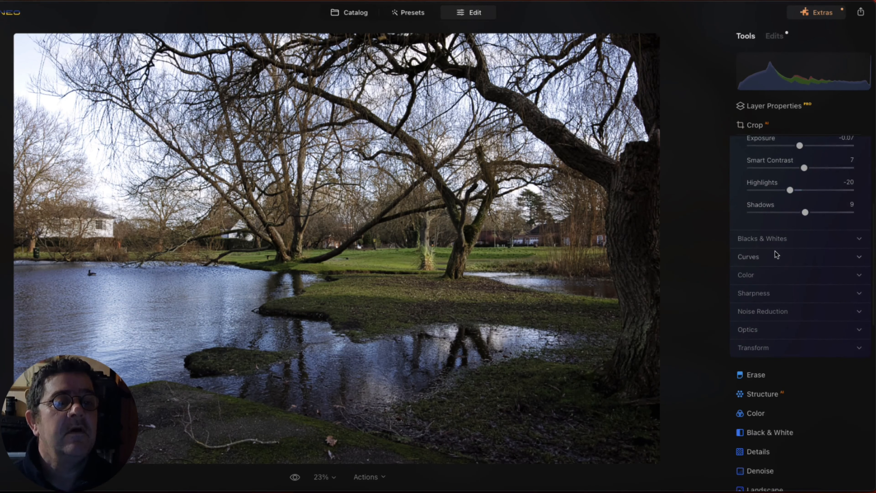
{"action": "left_click", "coordinate": [788, 258]}
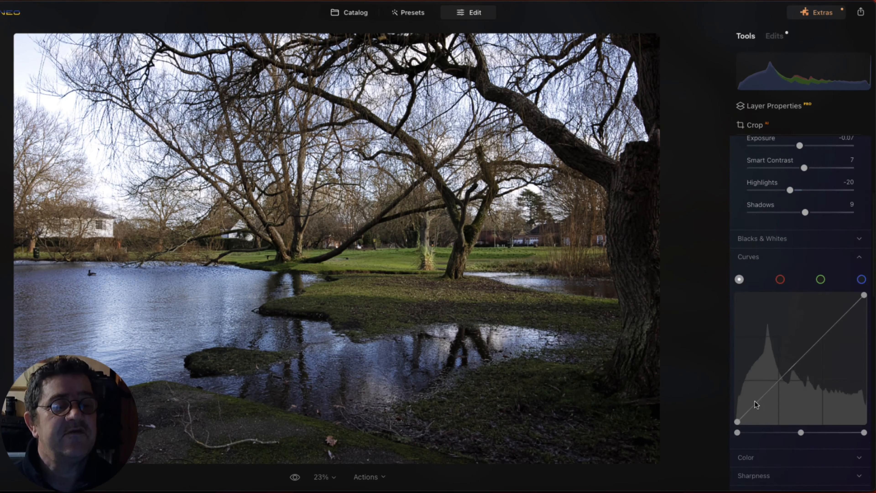
{"action": "left_click", "coordinate": [766, 390]}
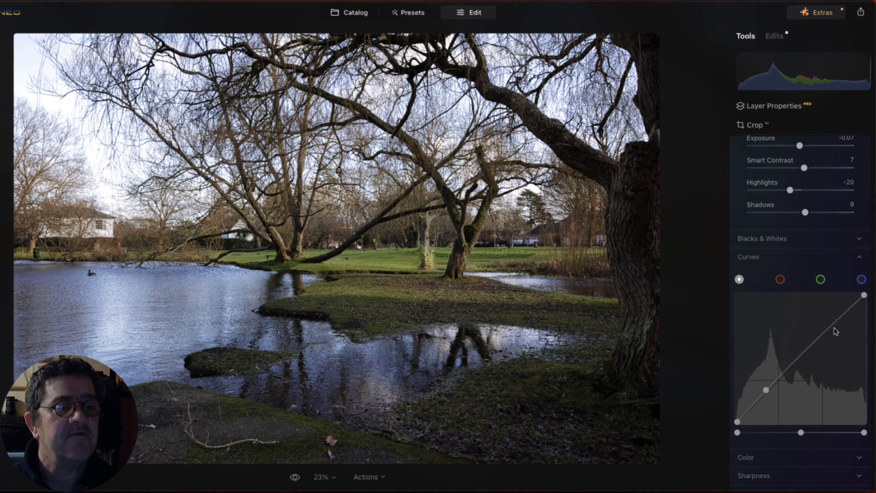
{"action": "left_click", "coordinate": [836, 321]}
{"action": "left_click_drag", "start_coordinate": [836, 321], "coordinate": [838, 323]}
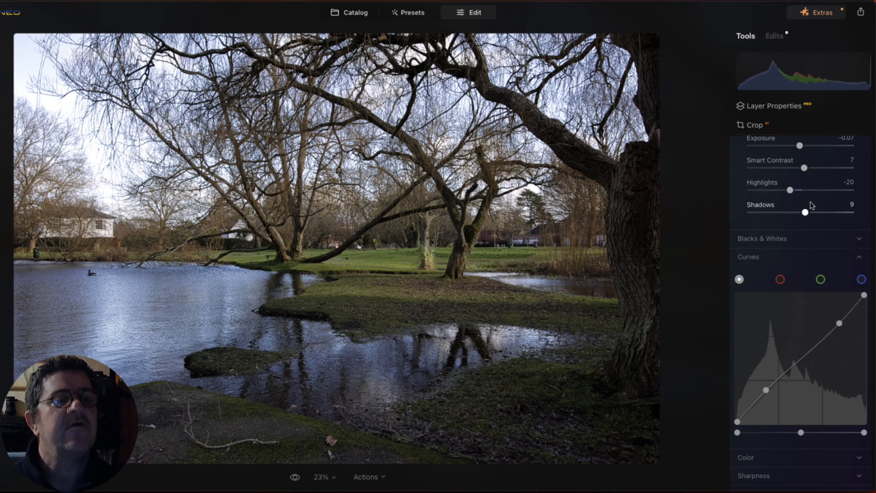
{"action": "scroll", "coordinate": [803, 212], "scroll_direction": "up", "scroll_amount": 3}
{"action": "scroll", "coordinate": [801, 216], "scroll_direction": "down", "scroll_amount": 9}
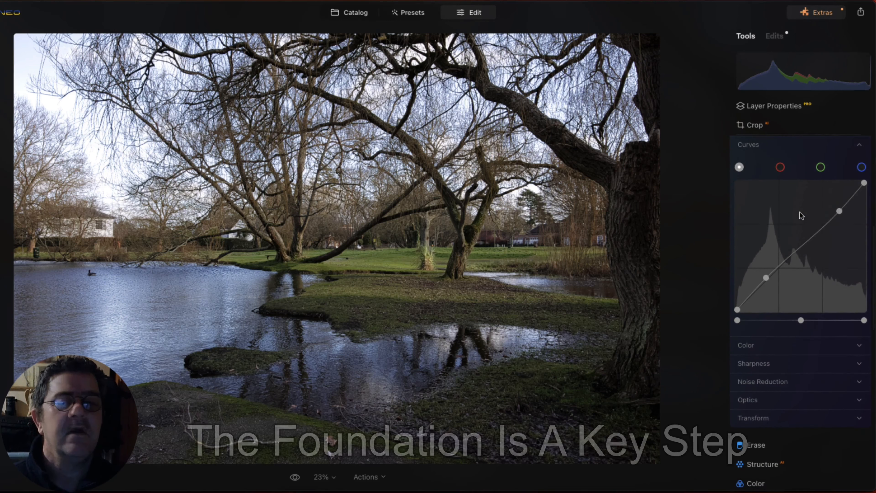
{"action": "scroll", "coordinate": [801, 216], "scroll_direction": "up", "scroll_amount": 8}
{"action": "scroll", "coordinate": [801, 215], "scroll_direction": "up", "scroll_amount": 8}
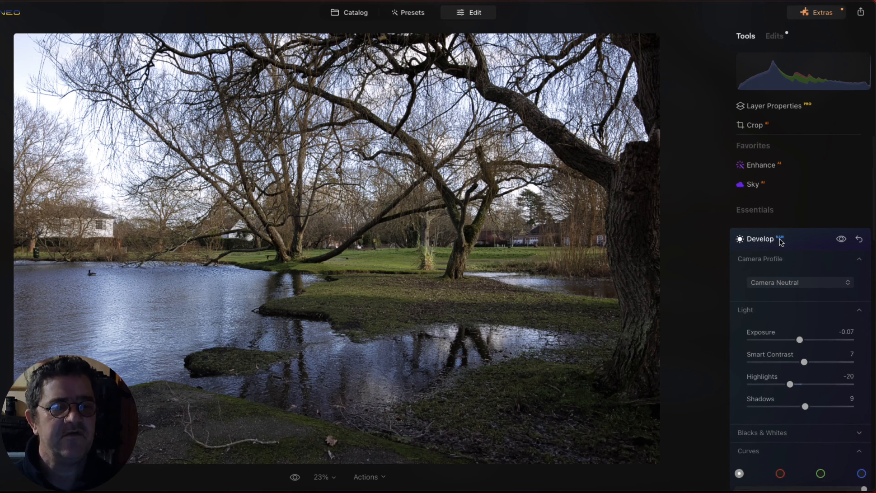
{"action": "left_click", "coordinate": [793, 239]}
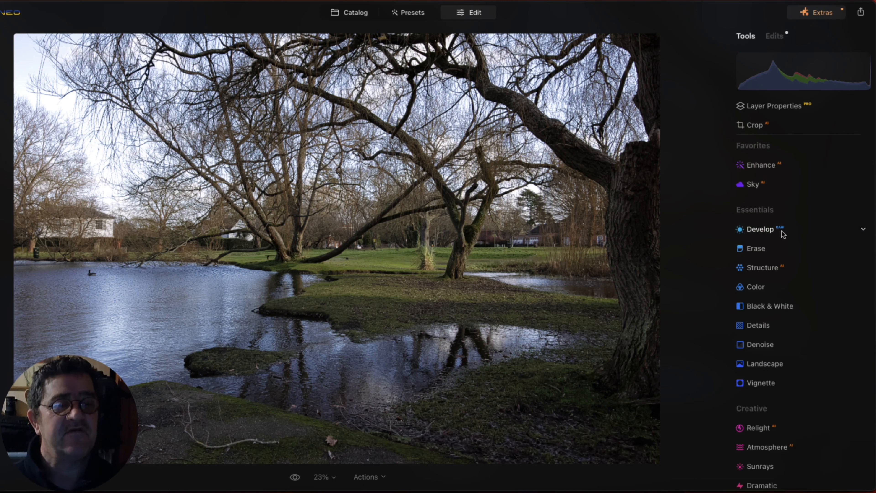
In Enhance AI, set Accent to 7 and Sky Enhancer to 43, and close the tool.
{"action": "left_click", "coordinate": [769, 168]}
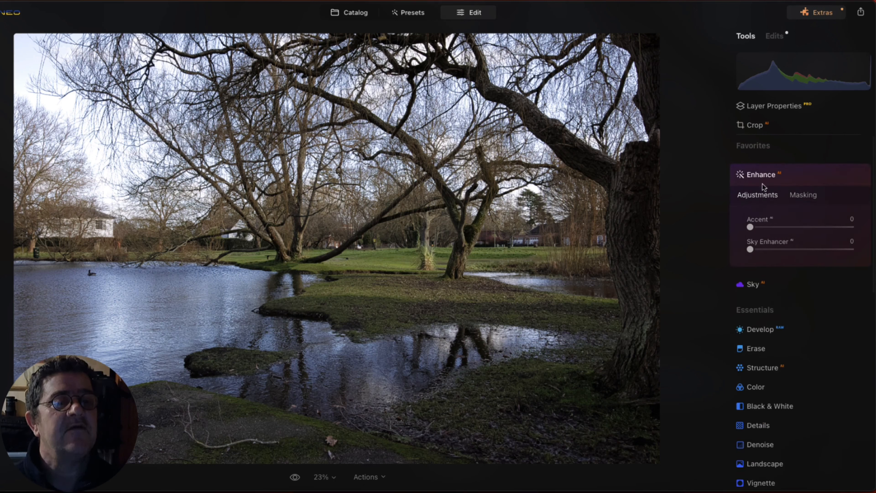
{"action": "mouse_move", "coordinate": [751, 227]}
{"action": "left_mouse_down"}
{"action": "mouse_move", "coordinate": [823, 227]}
{"action": "mouse_move", "coordinate": [756, 228]}
{"action": "left_mouse_up"}
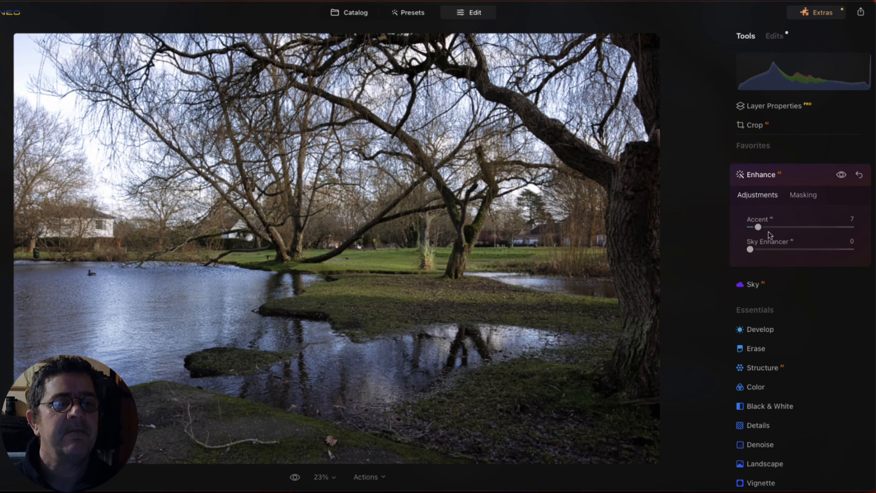
{"action": "left_click_drag", "start_coordinate": [750, 249], "coordinate": [798, 245]}
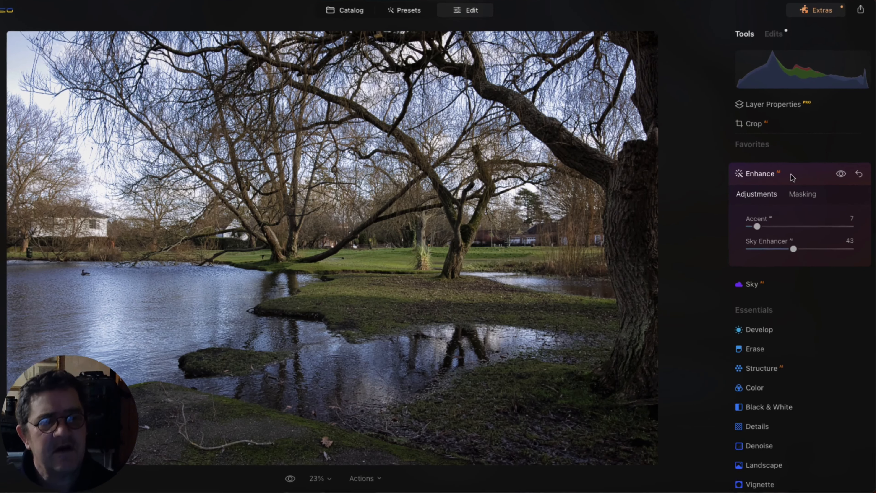
{"action": "left_click", "coordinate": [793, 178]}
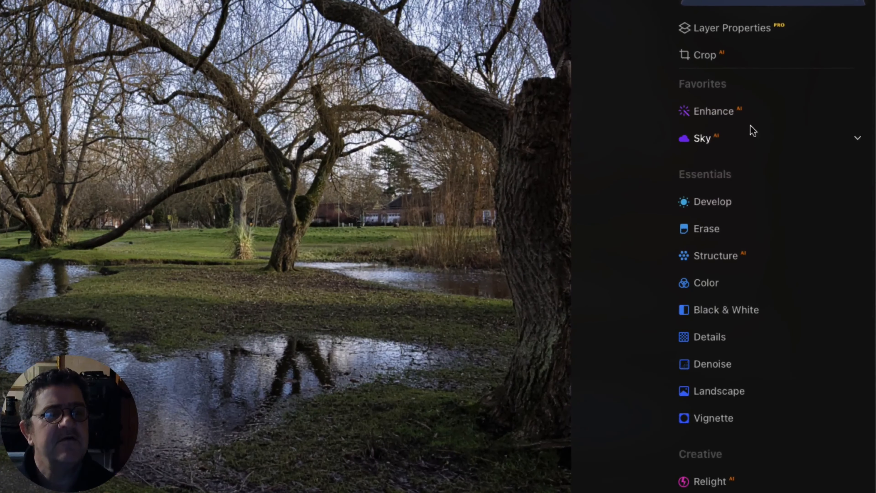
Review the list of applied edits with the Enhance and RAW Develop entries, and return to the tool list.
{"action": "left_click", "coordinate": [749, 204]}
{"action": "left_click", "coordinate": [752, 101]}
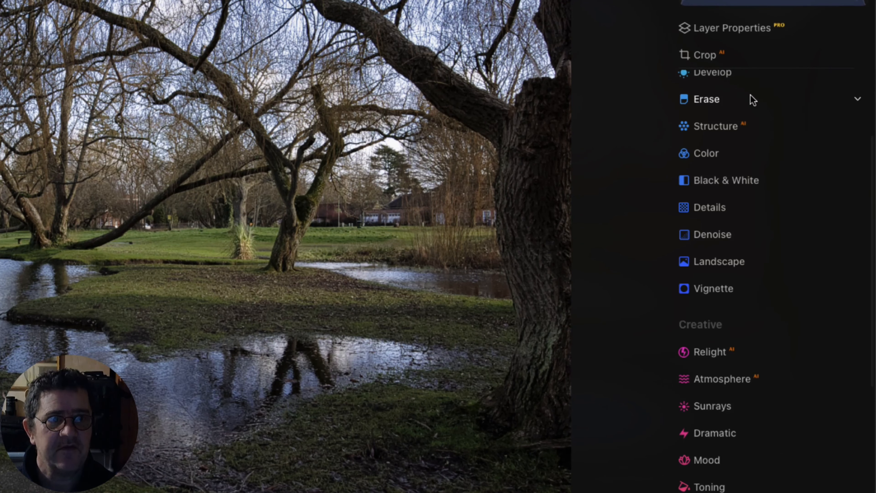
{"action": "scroll", "coordinate": [751, 100], "scroll_direction": "up", "scroll_amount": 4}
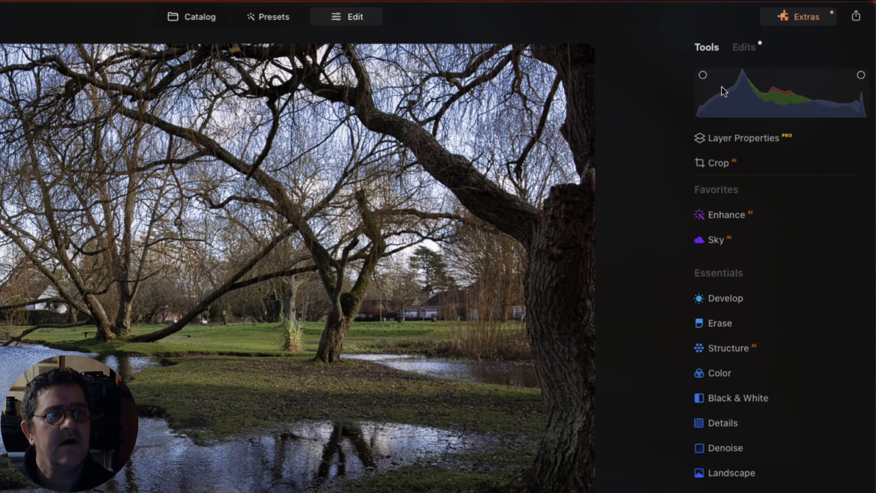
{"action": "left_click", "coordinate": [741, 51]}
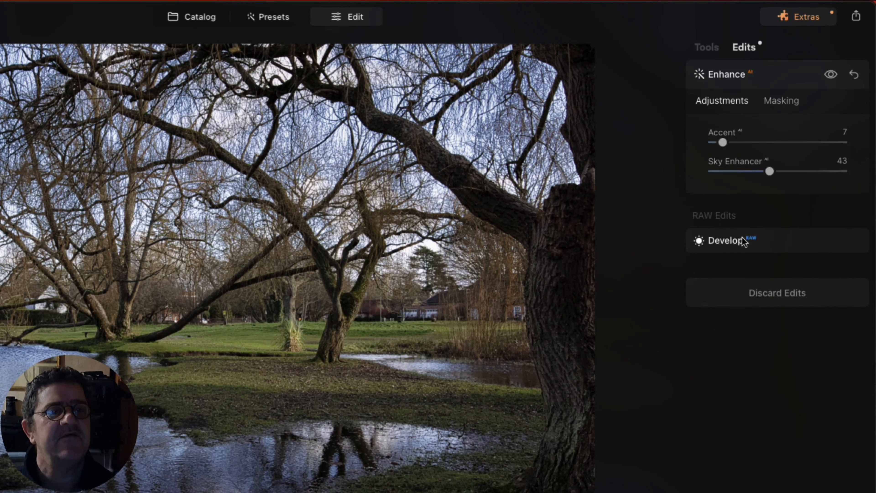
{"action": "left_click", "coordinate": [737, 75]}
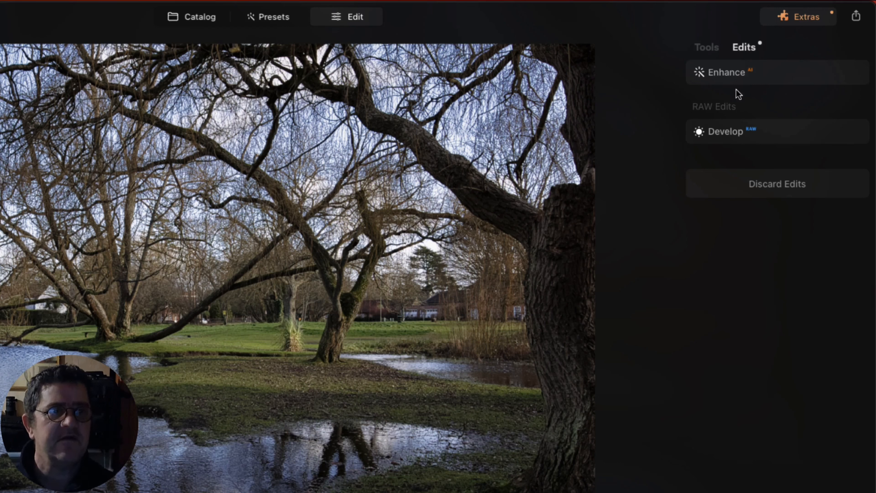
{"action": "left_click", "coordinate": [713, 50]}
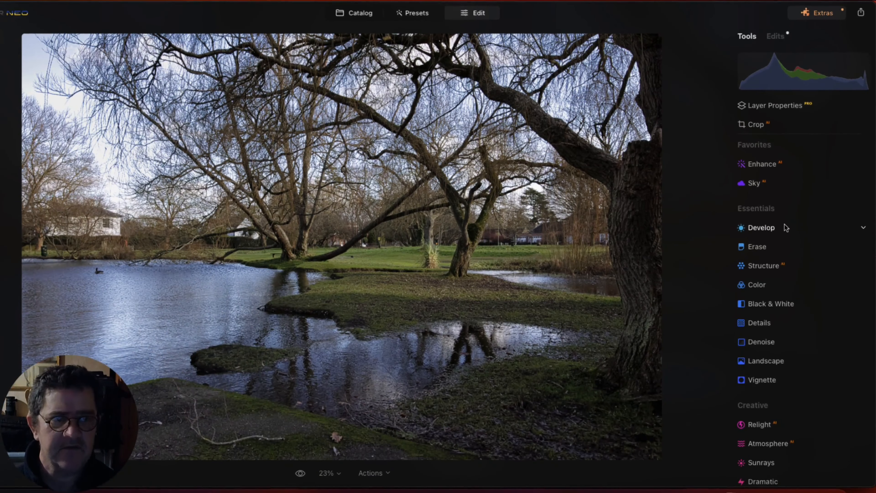
Add a radial gradient mask to a new Develop edit, flatten it into a wide ellipse over the central grass and tree, and invert it.
{"action": "left_click", "coordinate": [784, 228]}
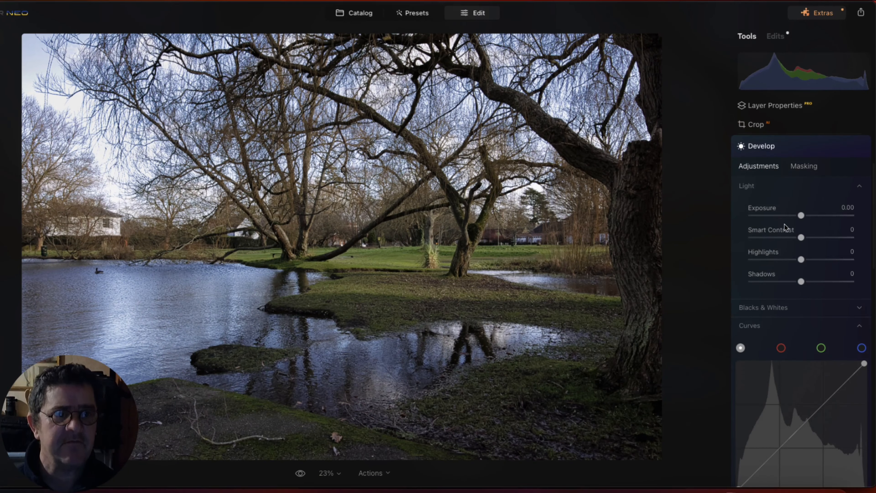
{"action": "left_click", "coordinate": [802, 165]}
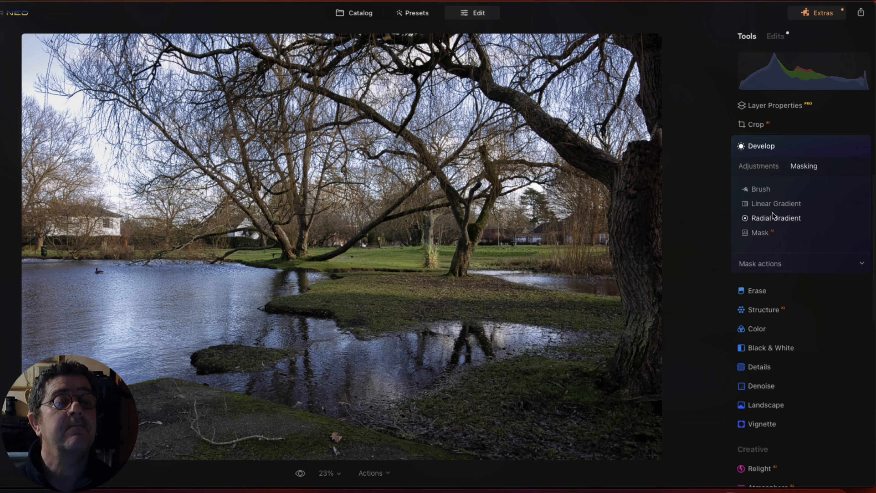
{"action": "left_click", "coordinate": [778, 217]}
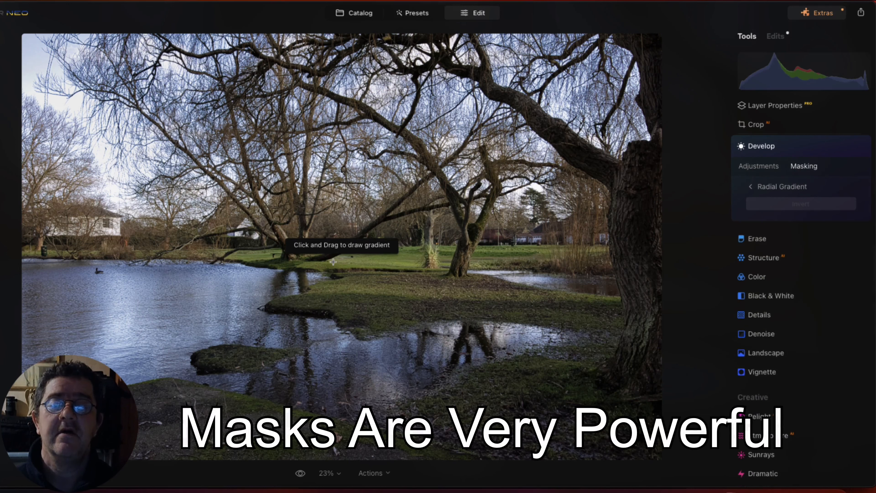
{"action": "left_click_drag", "start_coordinate": [333, 262], "coordinate": [333, 420]}
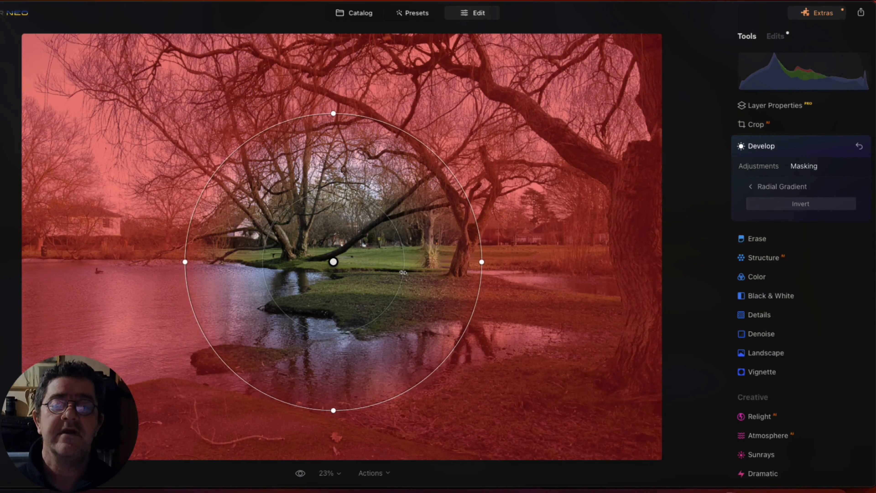
{"action": "left_click_drag", "start_coordinate": [333, 262], "coordinate": [396, 263]}
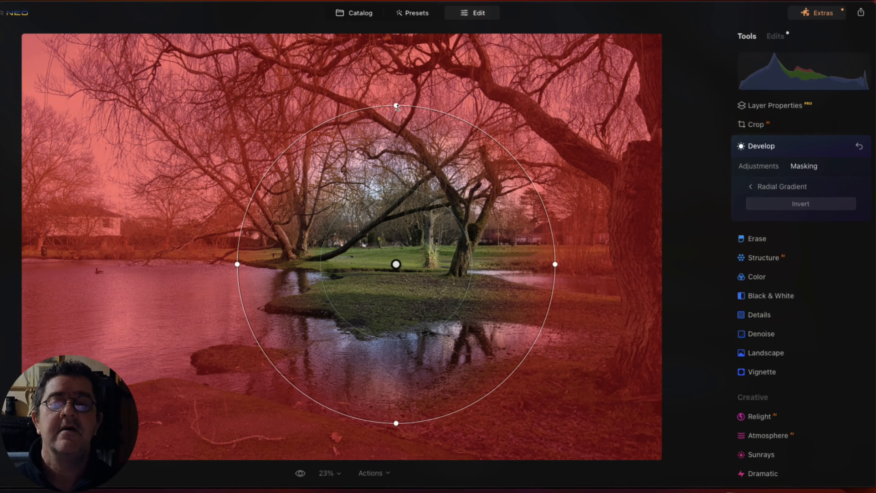
{"action": "left_click_drag", "start_coordinate": [397, 106], "coordinate": [402, 192]}
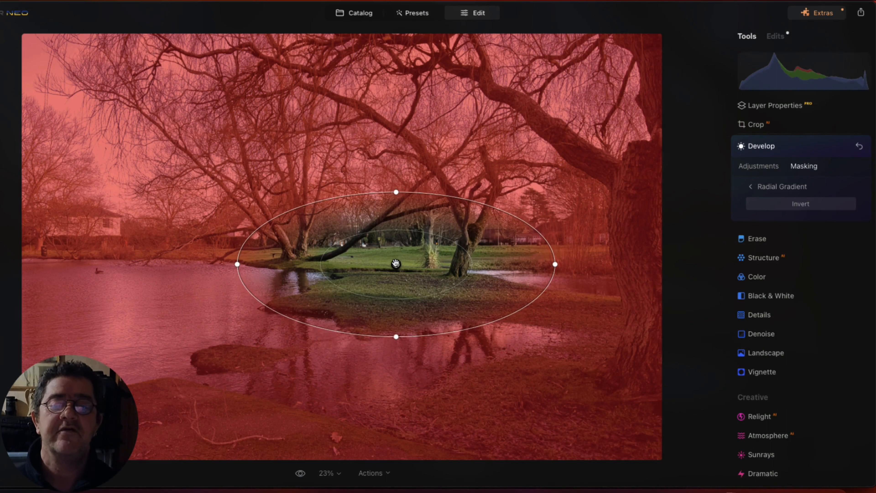
{"action": "left_click_drag", "start_coordinate": [395, 263], "coordinate": [404, 262]}
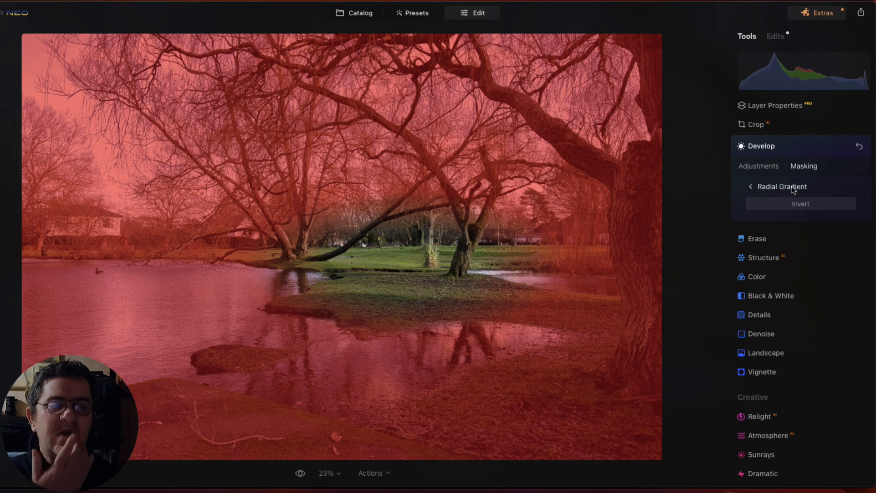
{"action": "left_click", "coordinate": [803, 204]}
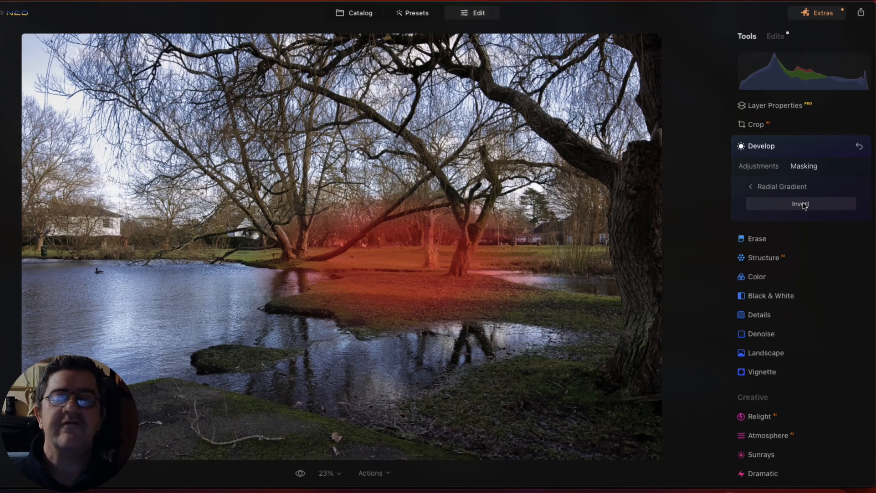
Set Exposure to 0.26 and Smart Contrast to 8 for the masked central area.
{"action": "left_click", "coordinate": [758, 167]}
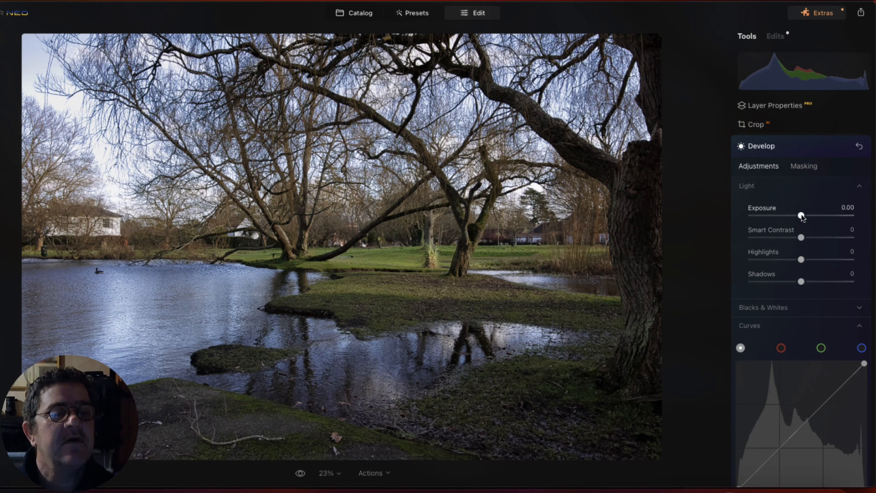
{"action": "left_click_drag", "start_coordinate": [801, 216], "coordinate": [804, 216]}
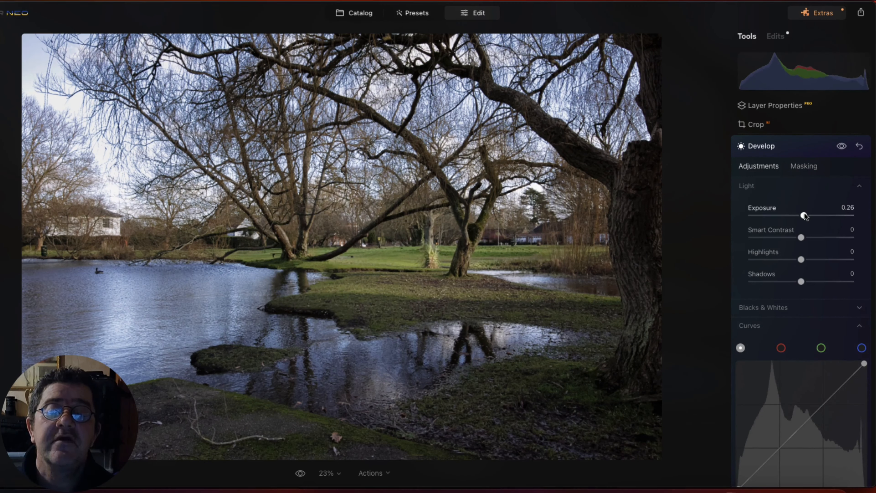
{"action": "left_click_drag", "start_coordinate": [801, 238], "coordinate": [805, 238]}
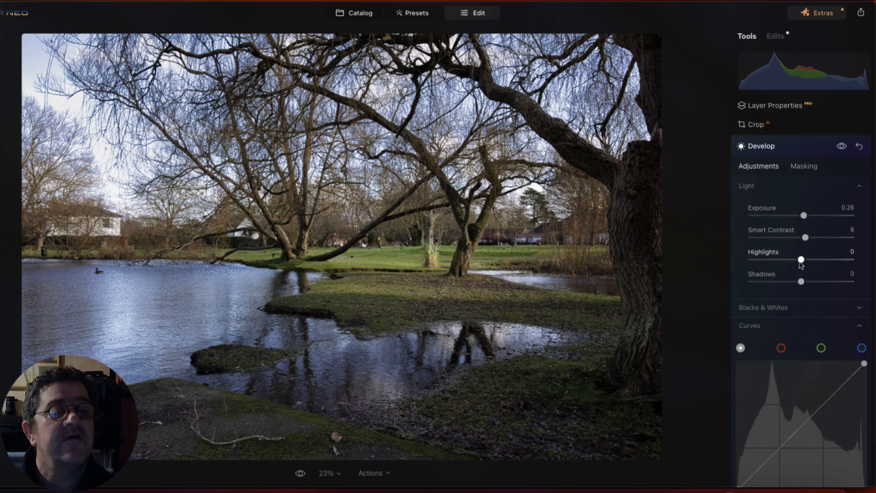
Warm the masked central area by setting its colour Temperature to 4.
{"action": "scroll", "coordinate": [782, 290], "scroll_direction": "down", "scroll_amount": 6}
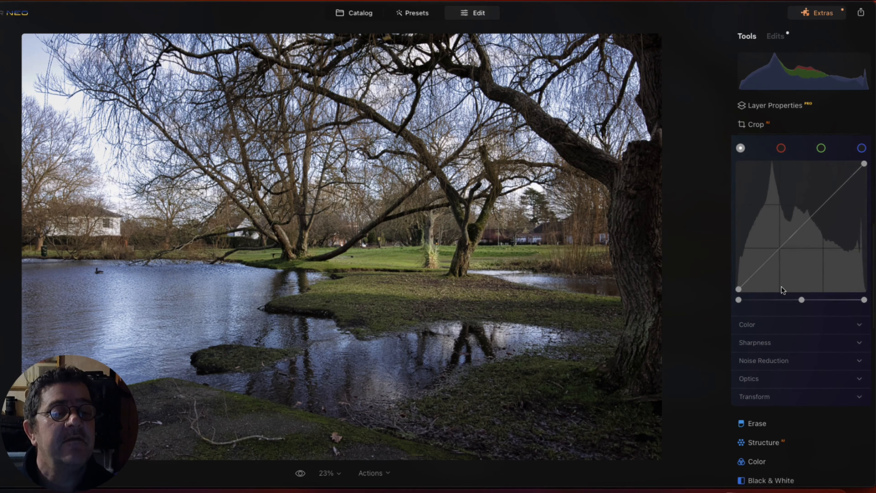
{"action": "left_click", "coordinate": [774, 325]}
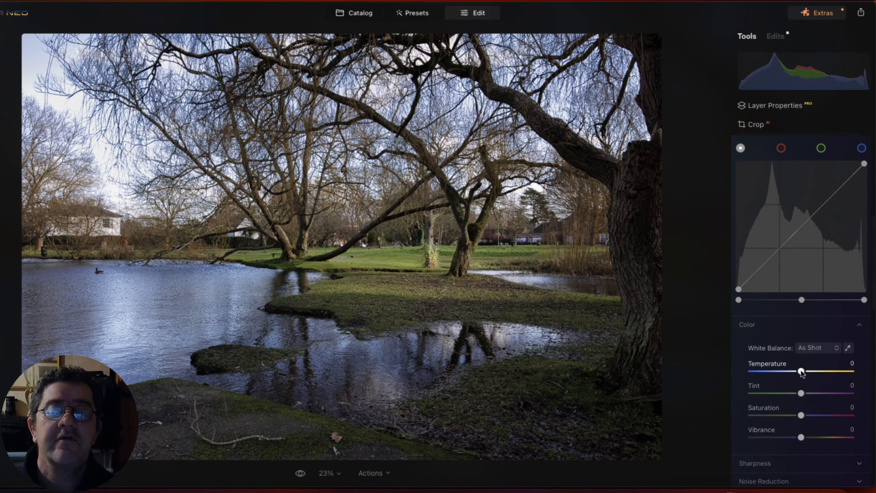
{"action": "left_click_drag", "start_coordinate": [800, 372], "coordinate": [803, 373]}
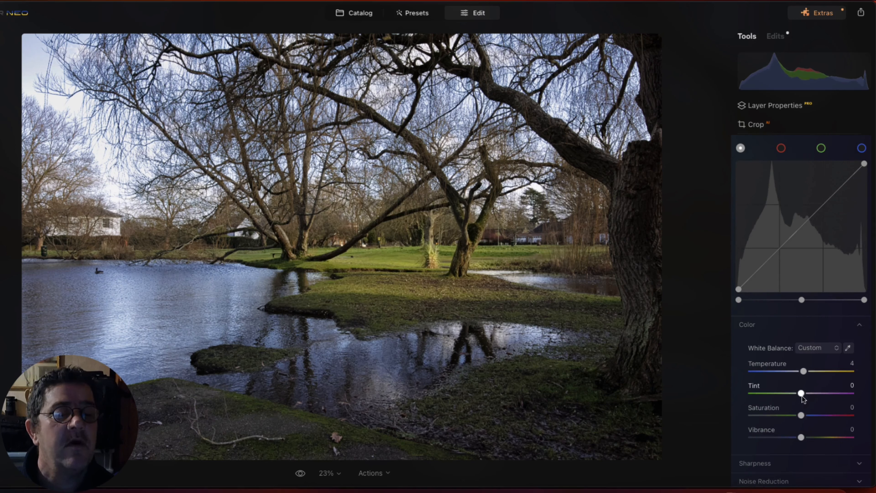
Set the masked central area's Saturation to 7 and Vibrance to 4.
{"action": "scroll", "coordinate": [804, 414], "scroll_direction": "up", "scroll_amount": 1}
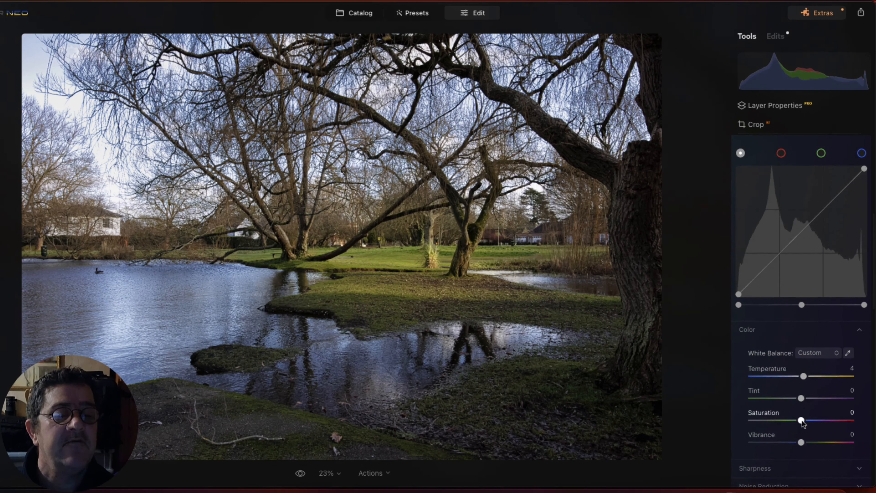
{"action": "left_click_drag", "start_coordinate": [801, 420], "coordinate": [803, 442]}
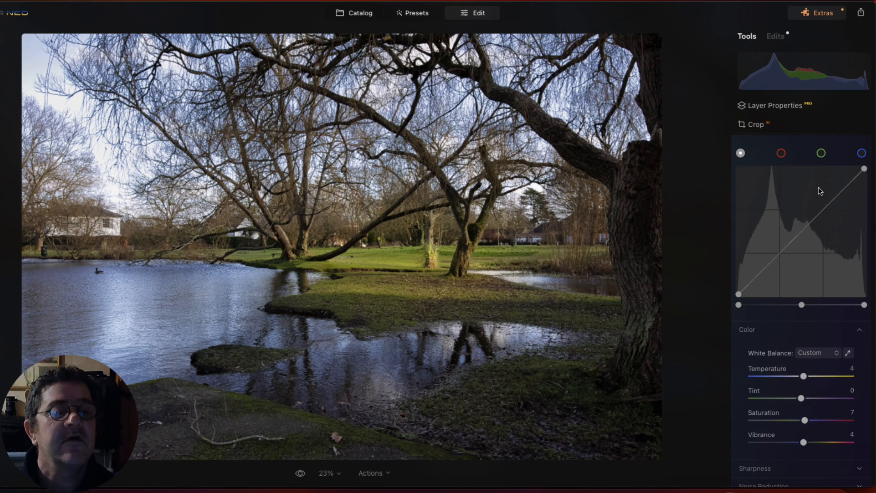
Compare the photo with and without the masked Develop edit of the central area.
{"action": "scroll", "coordinate": [818, 188], "scroll_direction": "up", "scroll_amount": 8}
{"action": "left_click", "coordinate": [843, 238]}
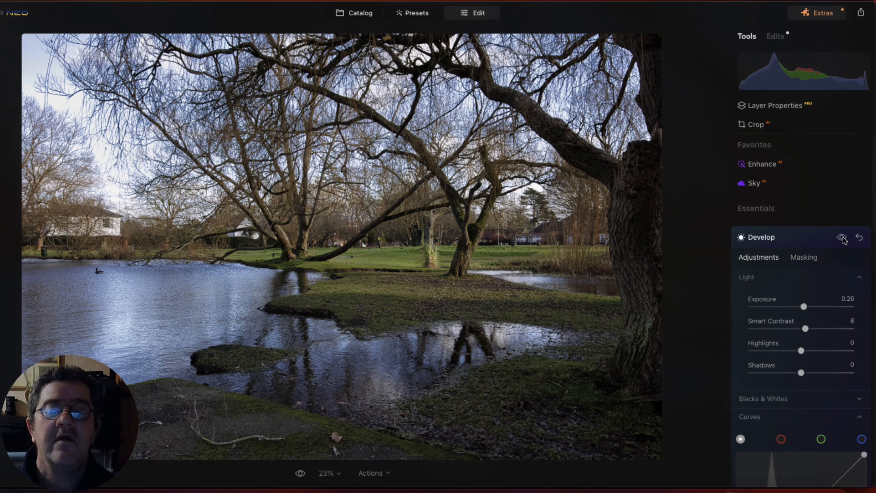
{"action": "left_click", "coordinate": [843, 238]}
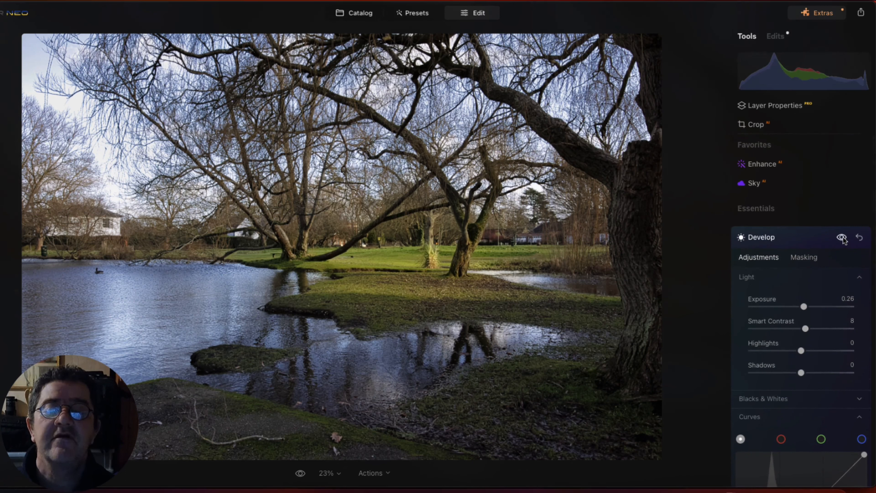
{"action": "left_click", "coordinate": [843, 238]}
{"action": "left_click", "coordinate": [843, 238]}
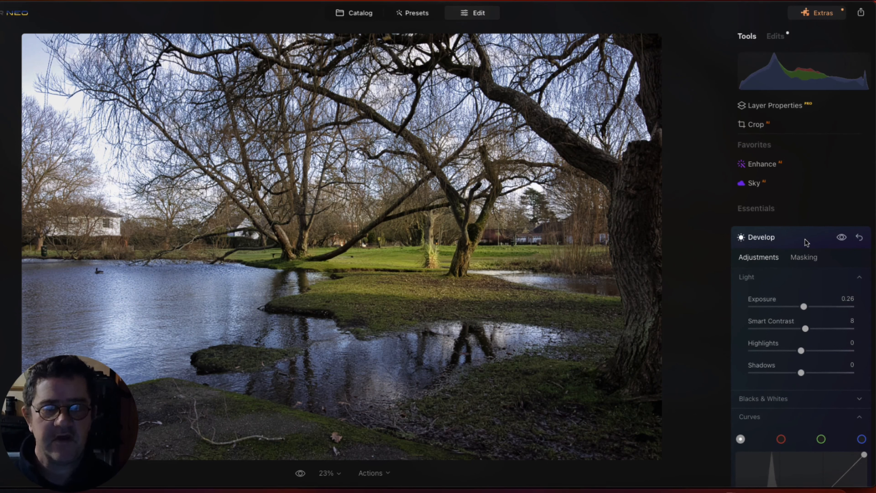
Close the masked Develop edit, review its entry in the list of applied edits, and return to the tool list.
{"action": "left_click", "coordinate": [795, 245]}
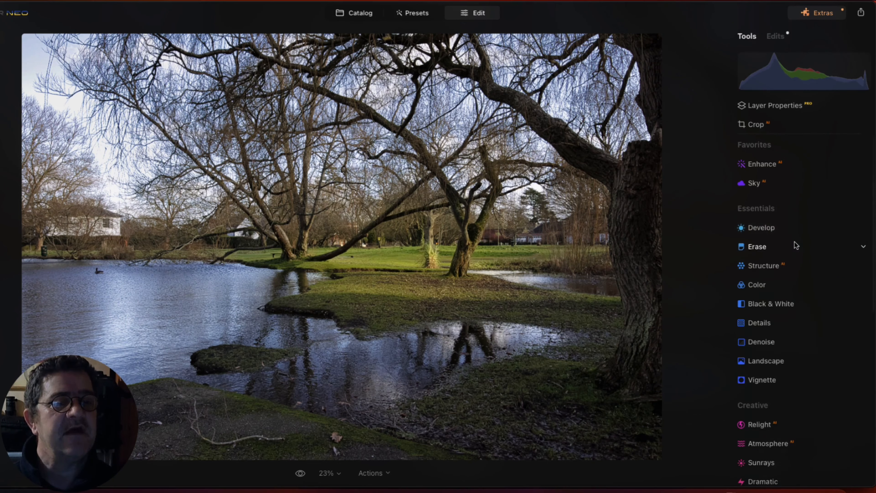
{"action": "left_click", "coordinate": [793, 230]}
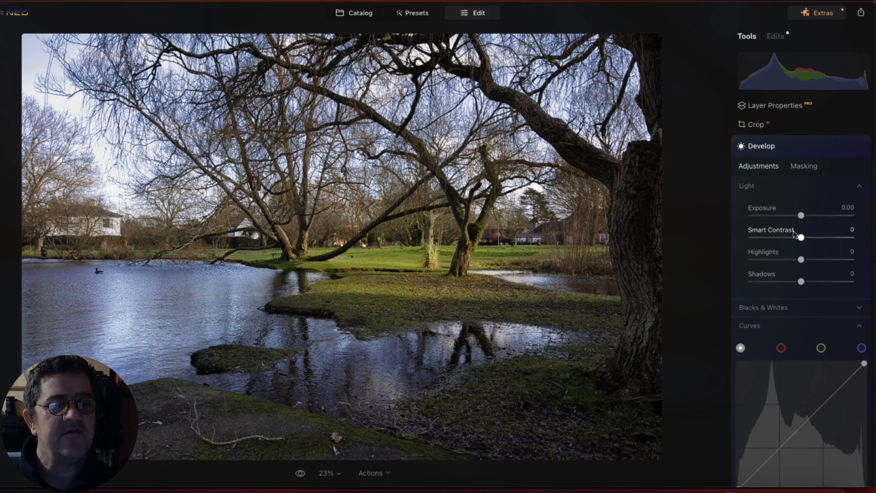
{"action": "scroll", "coordinate": [793, 232], "scroll_direction": "down", "scroll_amount": 2}
{"action": "scroll", "coordinate": [794, 232], "scroll_direction": "up", "scroll_amount": 3}
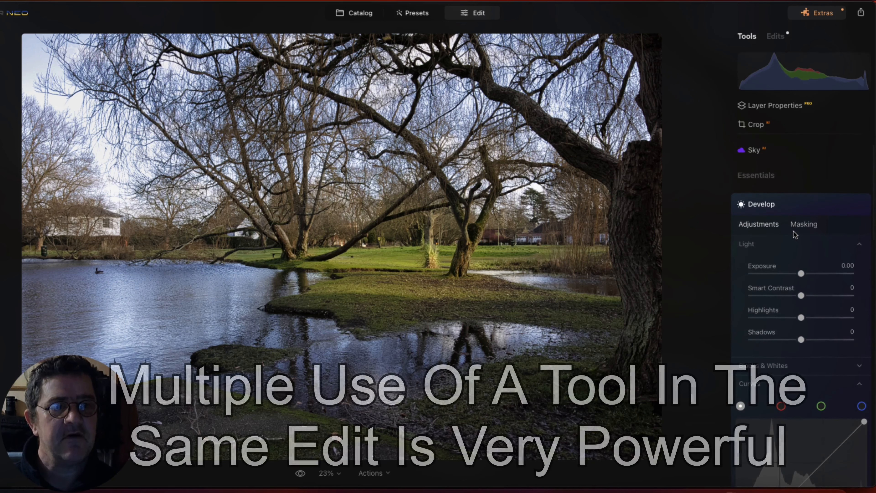
{"action": "left_click", "coordinate": [769, 37]}
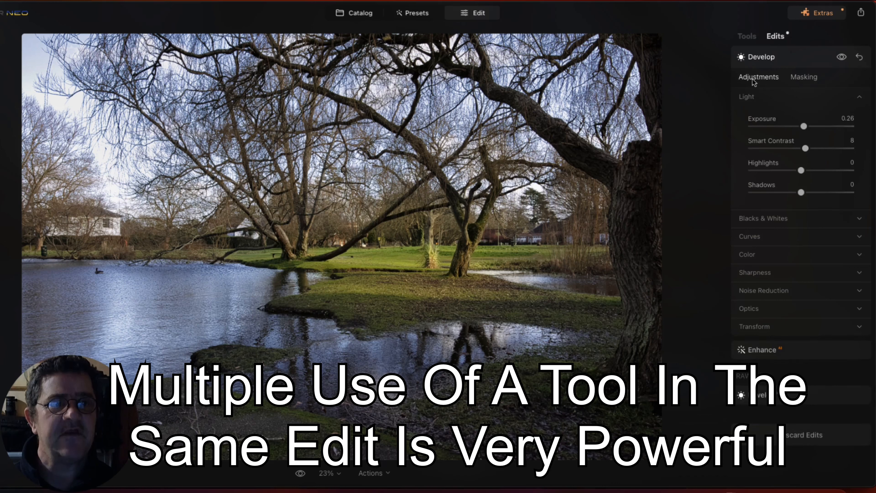
{"action": "left_click", "coordinate": [758, 59]}
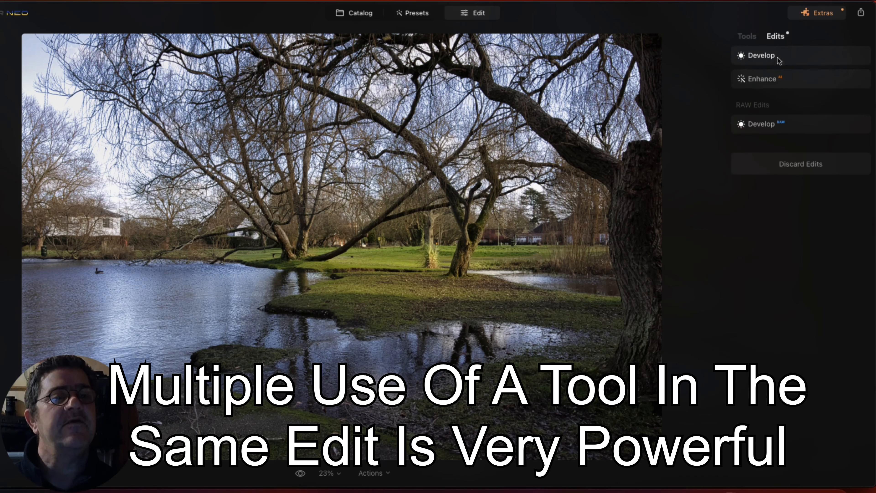
{"action": "left_click", "coordinate": [748, 37]}
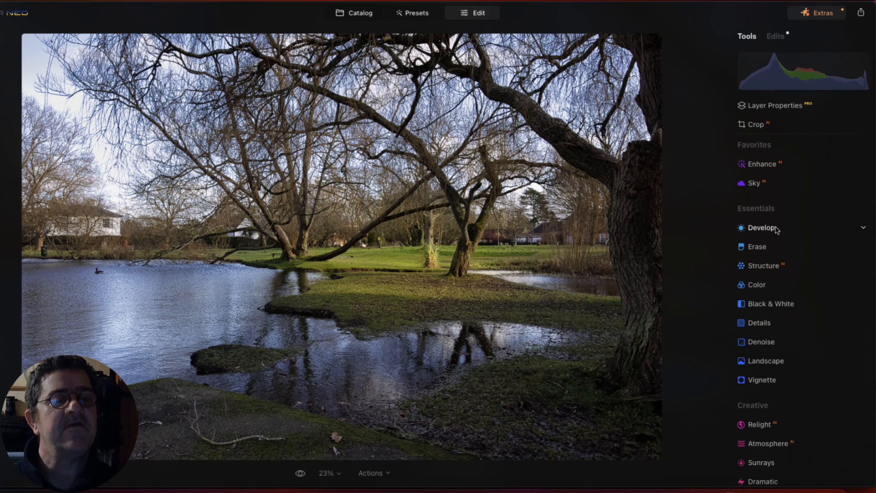
Start another Develop edit with a radial gradient mask, centred near the far shoreline and widened into a large ellipse that leaves the photo's edges masked.
{"action": "left_click", "coordinate": [761, 227]}
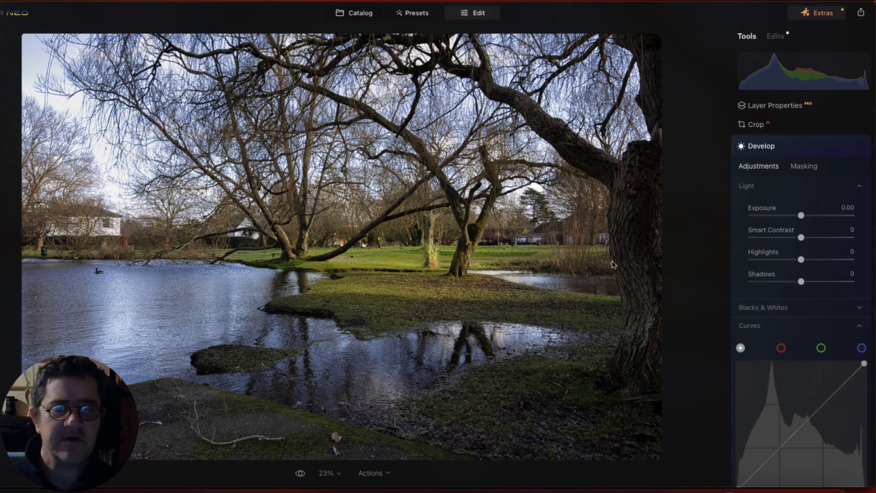
{"action": "left_click", "coordinate": [803, 165]}
{"action": "left_click", "coordinate": [768, 166]}
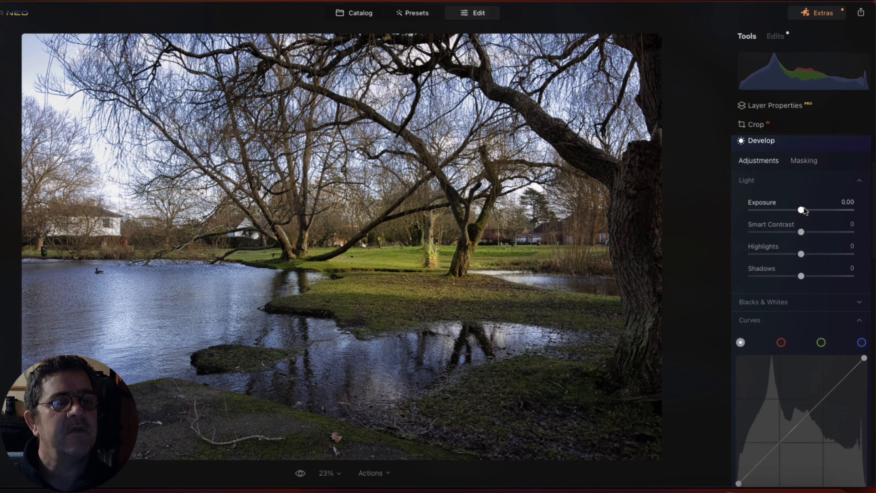
{"action": "scroll", "coordinate": [801, 163], "scroll_direction": "up", "scroll_amount": 1}
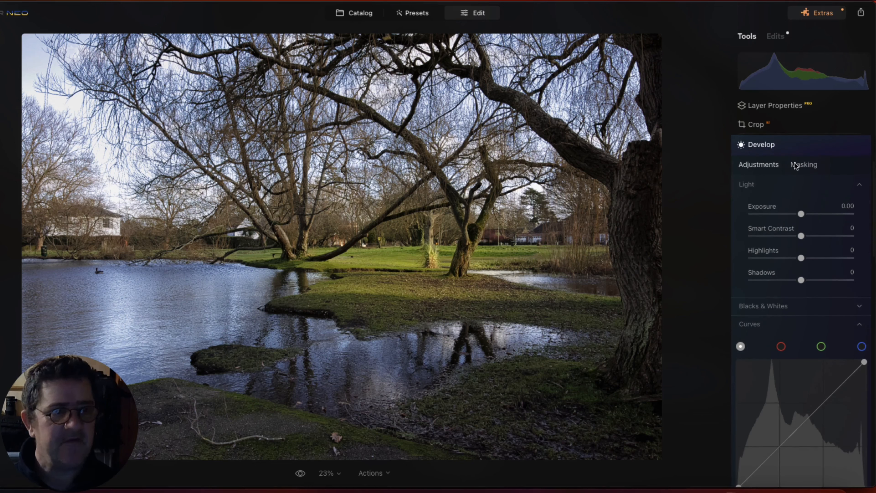
{"action": "left_click", "coordinate": [802, 168]}
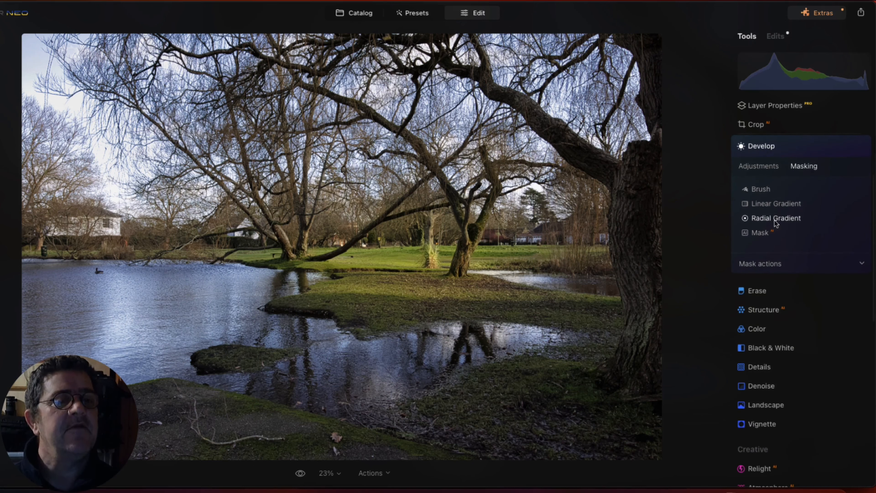
{"action": "left_click", "coordinate": [759, 220]}
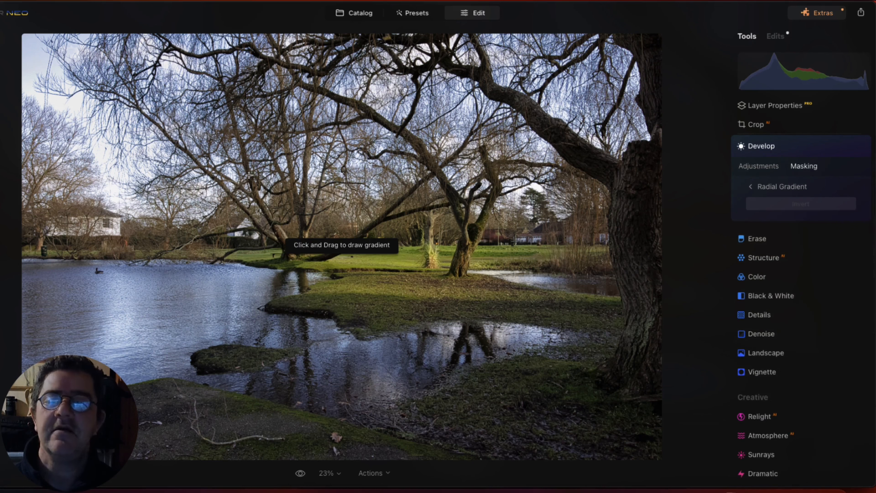
{"action": "left_click_drag", "start_coordinate": [248, 172], "coordinate": [328, 247]}
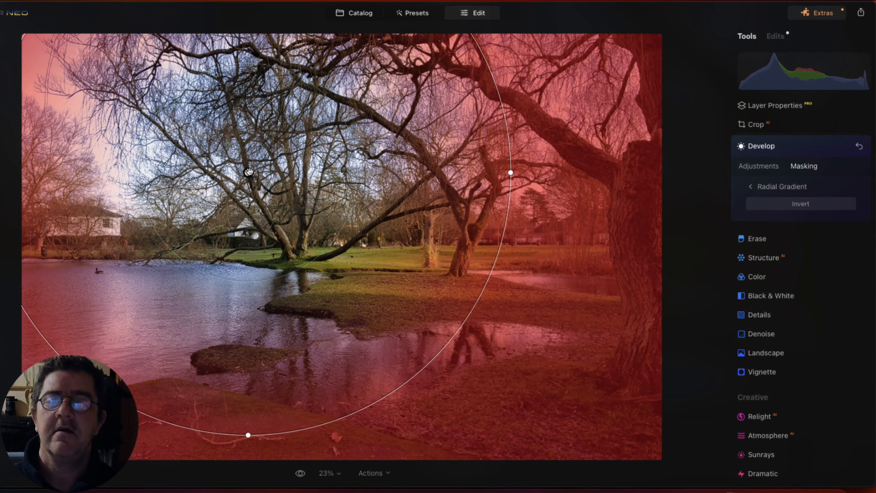
{"action": "left_click_drag", "start_coordinate": [248, 172], "coordinate": [308, 247]}
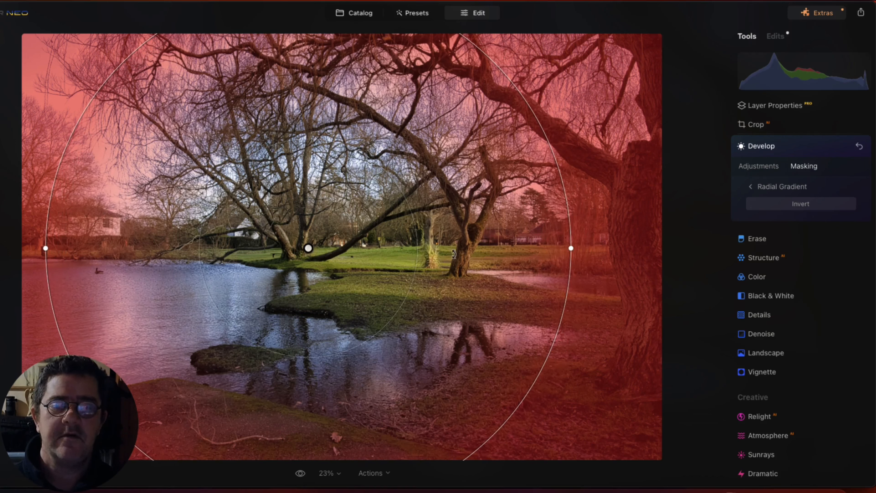
{"action": "left_click_drag", "start_coordinate": [571, 247], "coordinate": [605, 248]}
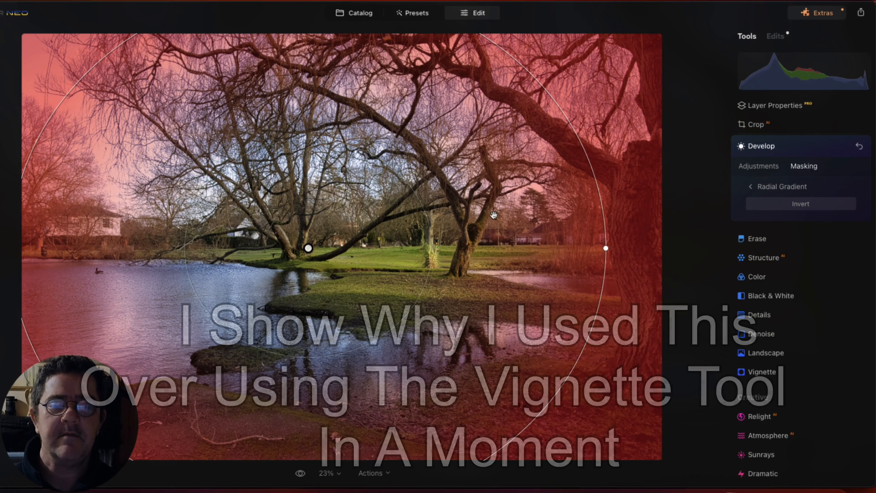
{"action": "left_click_drag", "start_coordinate": [434, 242], "coordinate": [437, 242]}
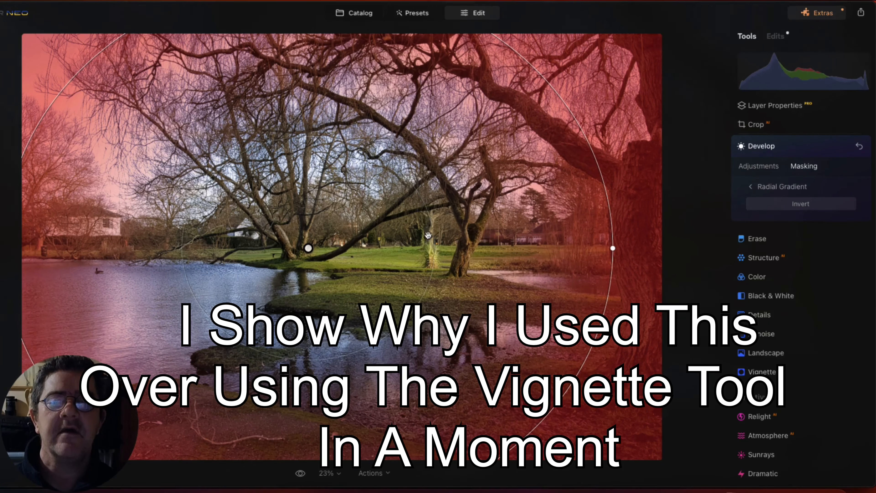
{"action": "left_click_drag", "start_coordinate": [308, 135], "coordinate": [308, 133]}
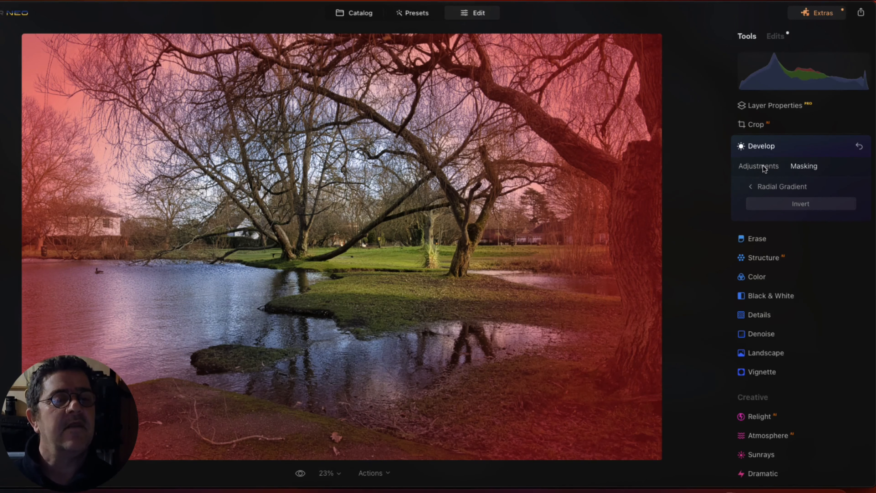
Darken the masked outer edges of the photo by setting Exposure to -0.93.
{"action": "left_click", "coordinate": [764, 167]}
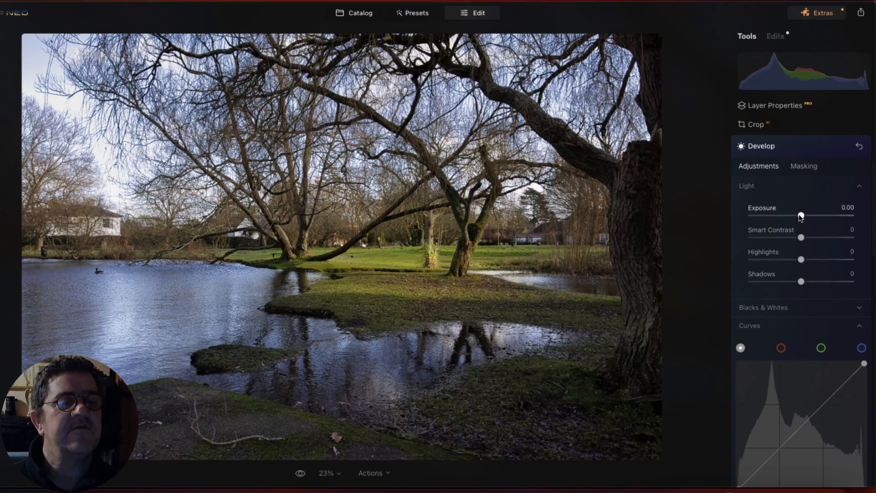
{"action": "left_click_drag", "start_coordinate": [800, 217], "coordinate": [791, 216]}
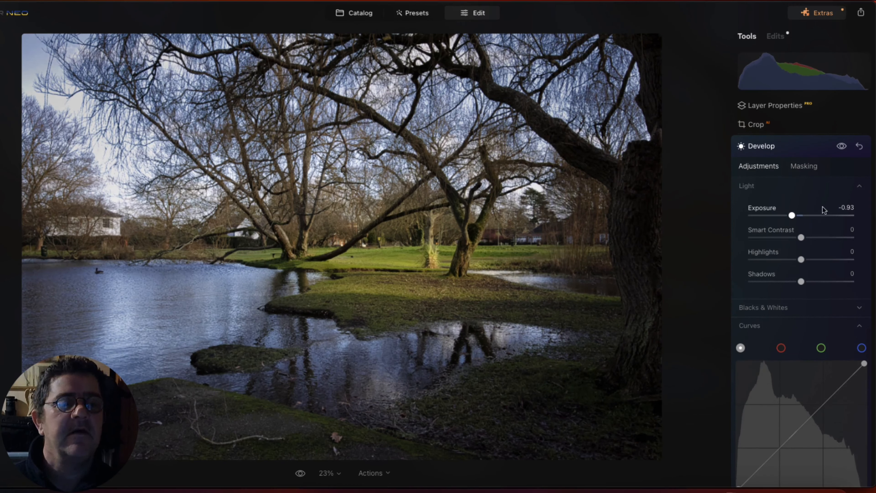
Compare the photo with and without the edge-darkening Develop edit.
{"action": "left_click", "coordinate": [841, 147]}
{"action": "left_click", "coordinate": [841, 147]}
{"action": "left_click", "coordinate": [841, 147]}
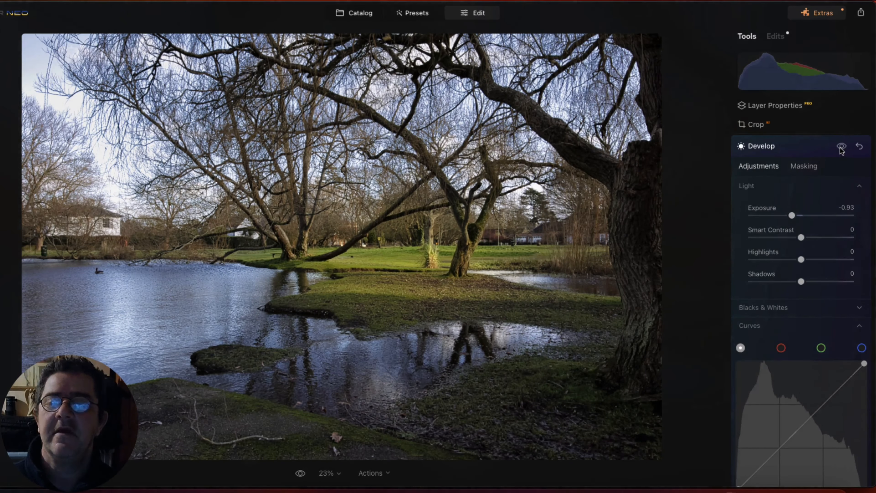
{"action": "left_click", "coordinate": [841, 148]}
{"action": "left_click", "coordinate": [841, 147]}
{"action": "left_click", "coordinate": [842, 147]}
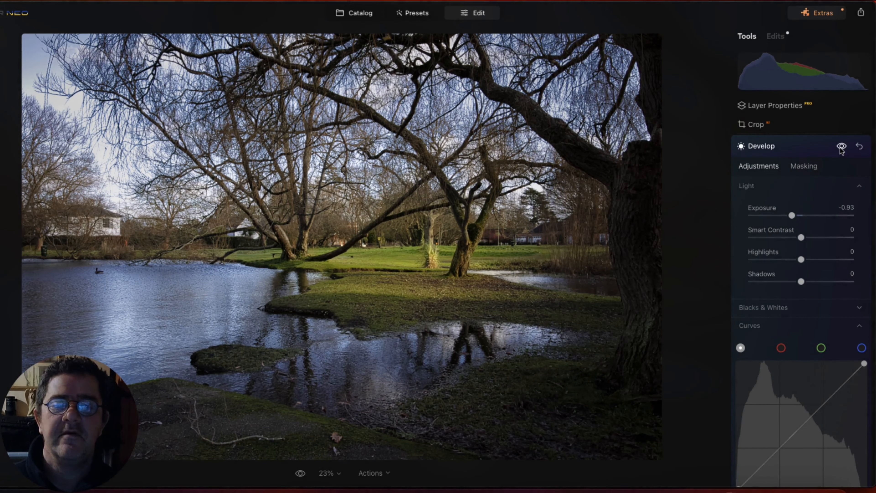
Switch the mask to the Brush in Erase mode and set its Strength to 34.
{"action": "left_click", "coordinate": [806, 166]}
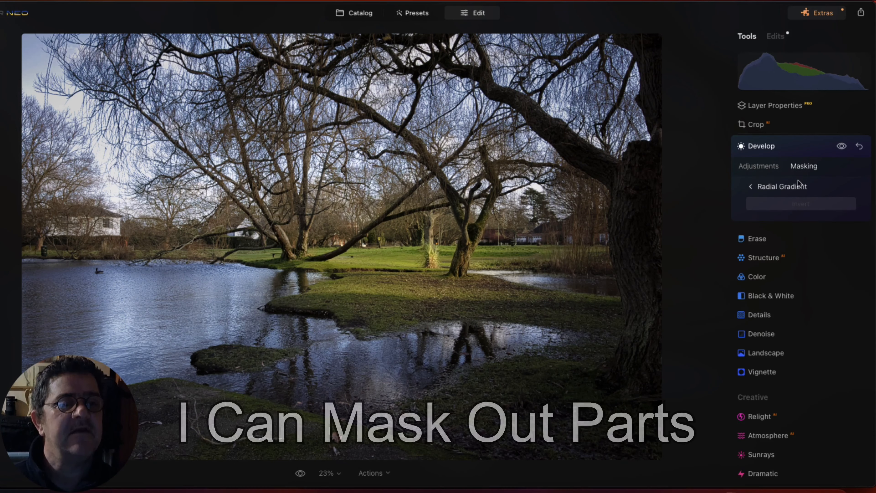
{"action": "left_click", "coordinate": [770, 188]}
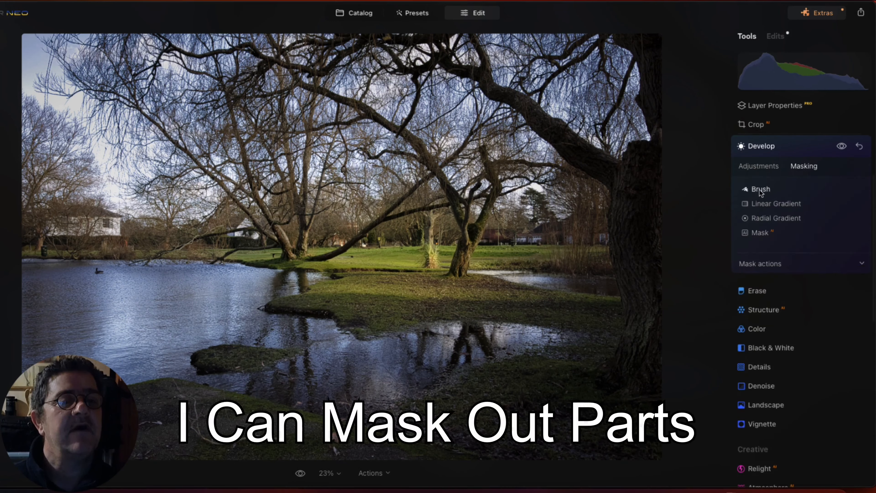
{"action": "left_click", "coordinate": [759, 189]}
{"action": "left_click", "coordinate": [827, 204]}
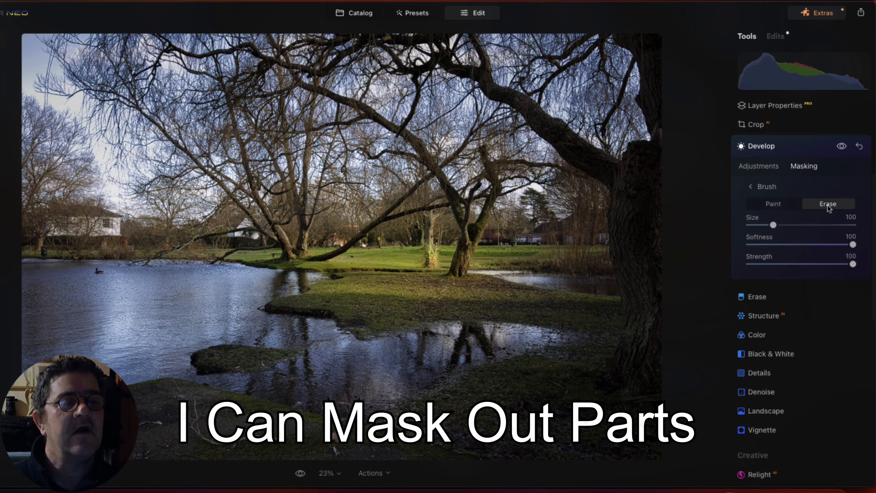
{"action": "left_click_drag", "start_coordinate": [853, 265], "coordinate": [776, 263]}
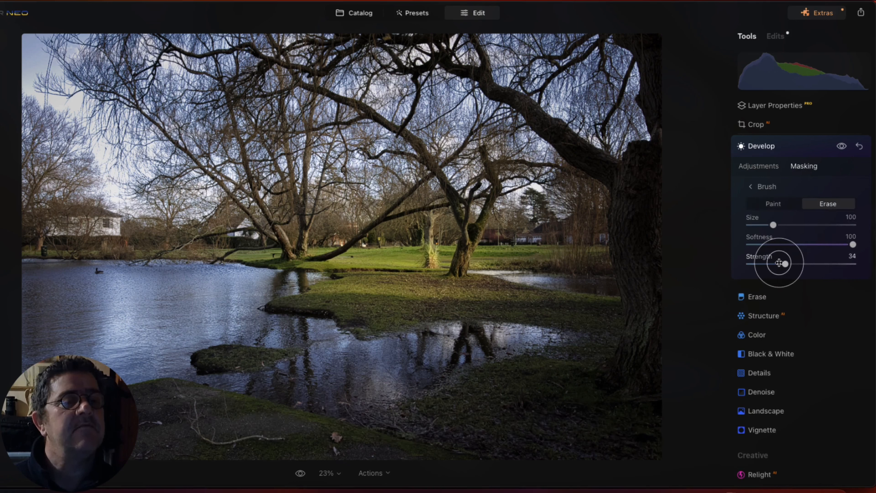
{"action": "left_click_drag", "start_coordinate": [776, 264], "coordinate": [779, 262]}
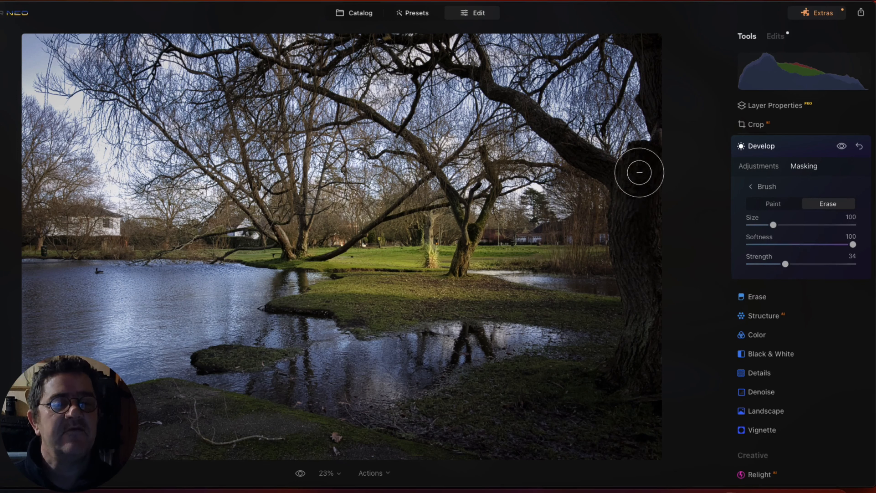
Reduce the brush Size to 52 and erase the darkening mask along the large foreground trunk, its main branch and the central tree's trunk.
{"action": "mouse_move", "coordinate": [640, 169]}
{"action": "left_mouse_down"}
{"action": "mouse_move", "coordinate": [629, 232]}
{"action": "mouse_move", "coordinate": [636, 329]}
{"action": "mouse_move", "coordinate": [628, 377]}
{"action": "mouse_move", "coordinate": [646, 180]}
{"action": "left_mouse_up"}
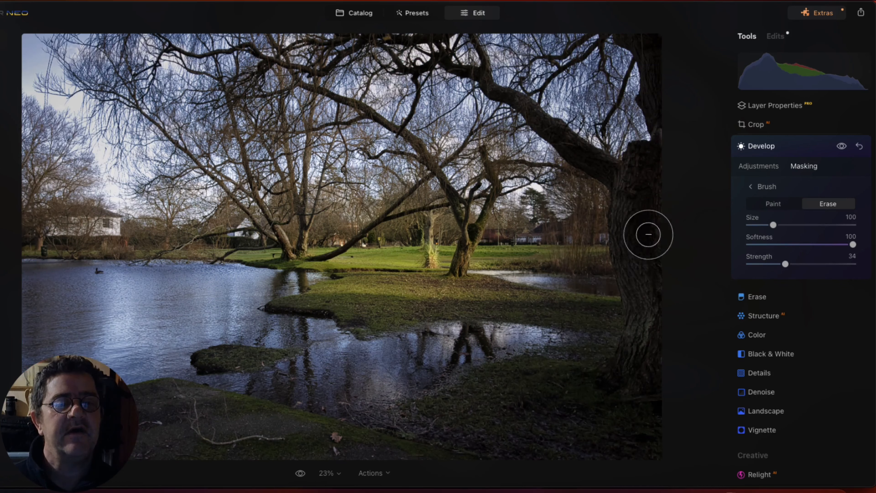
{"action": "key", "text": "bracketleft"}
{"action": "key", "text": "bracketleft"}
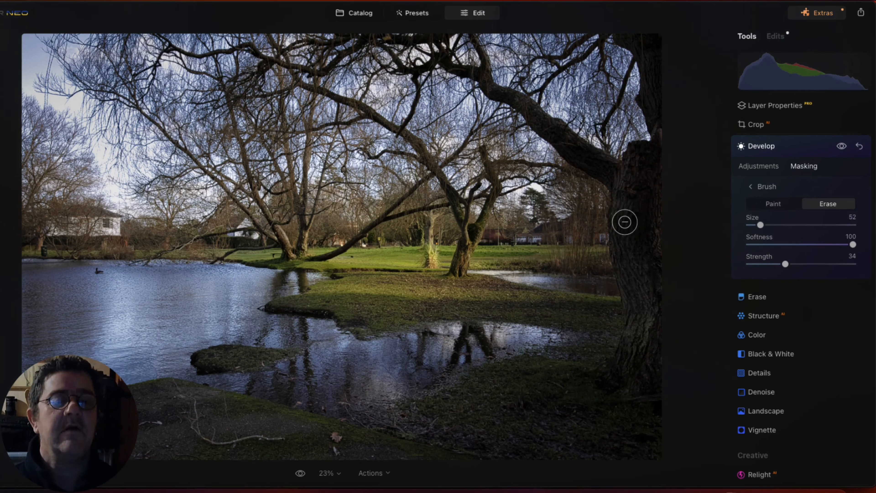
{"action": "key", "text": "bracketleft"}
{"action": "mouse_move", "coordinate": [639, 158]}
{"action": "left_mouse_down"}
{"action": "mouse_move", "coordinate": [631, 220]}
{"action": "mouse_move", "coordinate": [638, 364]}
{"action": "left_mouse_up"}
{"action": "left_click_drag", "start_coordinate": [651, 165], "coordinate": [657, 295]}
{"action": "left_click_drag", "start_coordinate": [653, 180], "coordinate": [657, 283]}
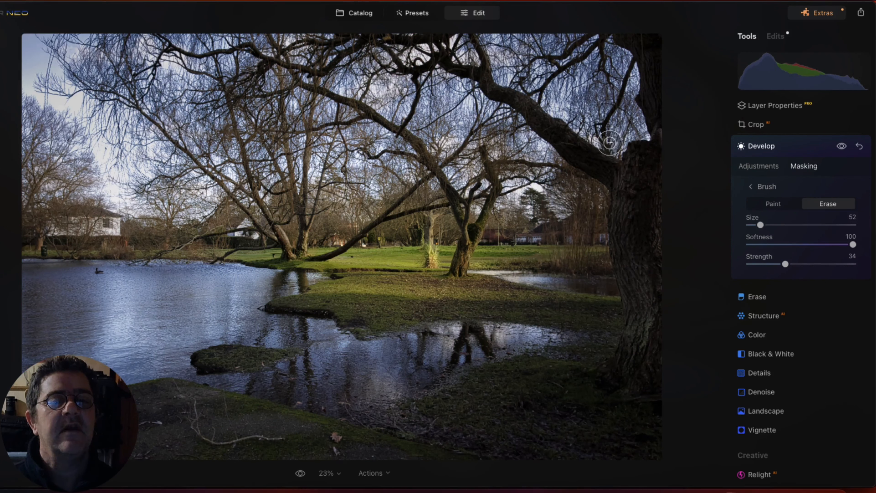
{"action": "mouse_move", "coordinate": [610, 143]}
{"action": "left_mouse_down"}
{"action": "mouse_move", "coordinate": [609, 164]}
{"action": "mouse_move", "coordinate": [535, 121]}
{"action": "left_mouse_up"}
{"action": "left_click_drag", "start_coordinate": [641, 81], "coordinate": [648, 93]}
{"action": "mouse_move", "coordinate": [465, 245]}
{"action": "left_mouse_down"}
{"action": "mouse_move", "coordinate": [455, 269]}
{"action": "mouse_move", "coordinate": [474, 230]}
{"action": "mouse_move", "coordinate": [458, 271]}
{"action": "left_mouse_up"}
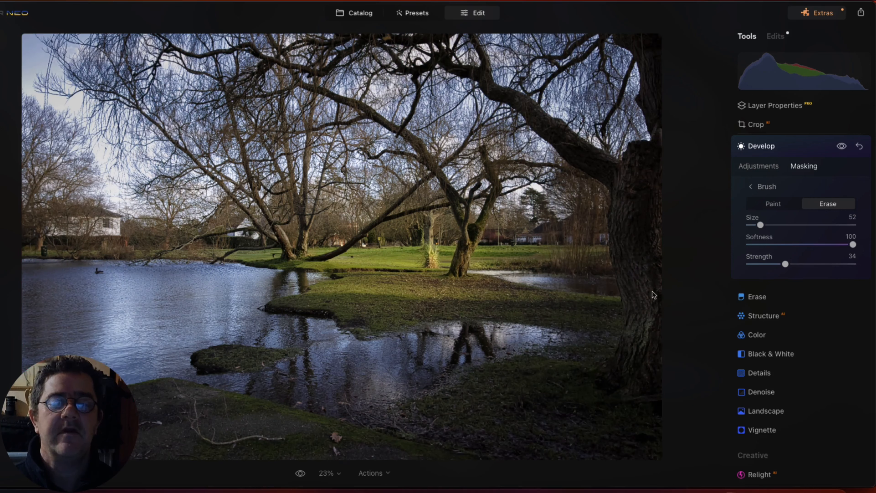
{"action": "mouse_move", "coordinate": [634, 279]}
{"action": "left_mouse_down"}
{"action": "mouse_move", "coordinate": [633, 369]}
{"action": "mouse_move", "coordinate": [615, 377]}
{"action": "mouse_move", "coordinate": [624, 361]}
{"action": "mouse_move", "coordinate": [612, 383]}
{"action": "mouse_move", "coordinate": [643, 362]}
{"action": "mouse_move", "coordinate": [651, 400]}
{"action": "mouse_move", "coordinate": [650, 337]}
{"action": "mouse_move", "coordinate": [657, 417]}
{"action": "left_mouse_up"}
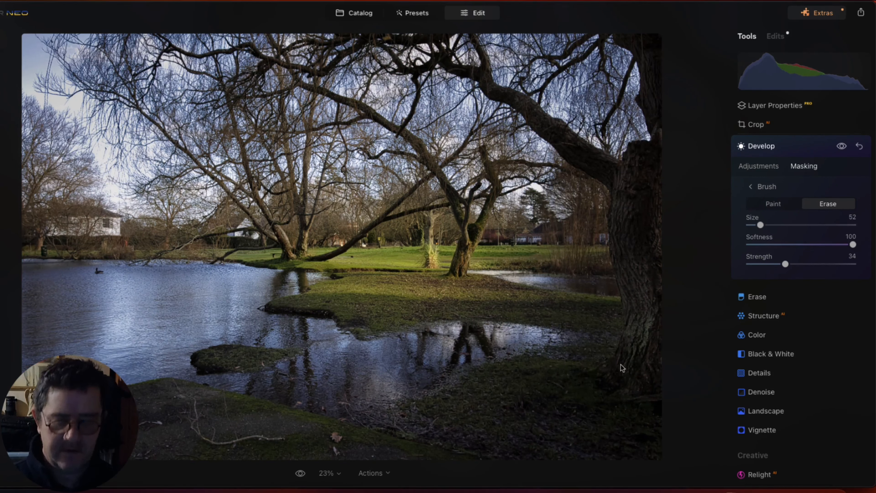
Compare the photo with and without the refined edge-darkening edit, then close the Develop tool.
{"action": "left_click", "coordinate": [841, 147]}
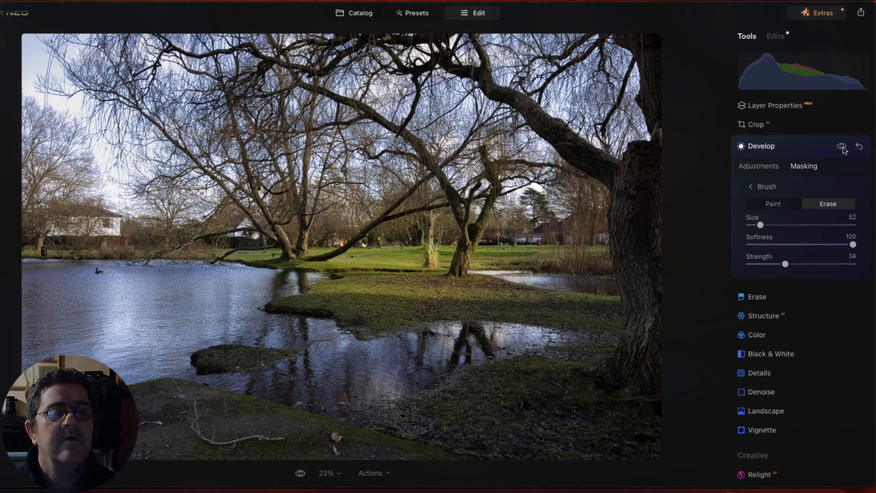
{"action": "left_click", "coordinate": [841, 146]}
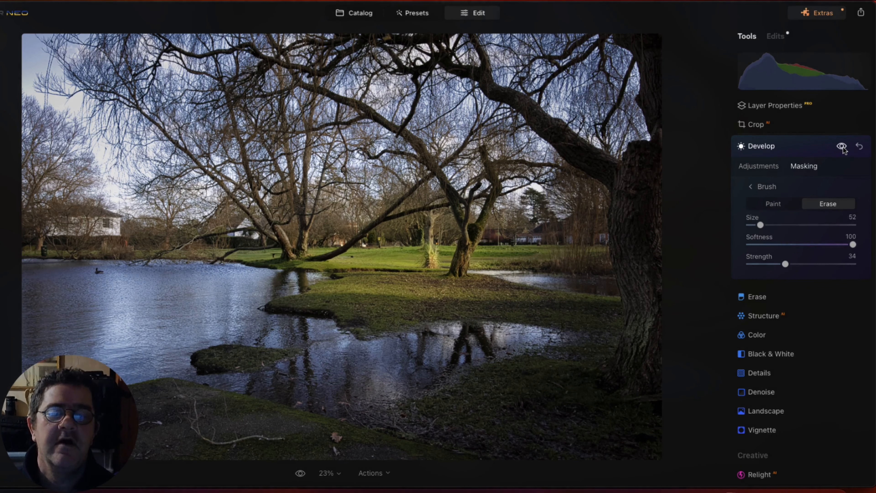
{"action": "left_click", "coordinate": [842, 147]}
{"action": "left_click", "coordinate": [842, 146]}
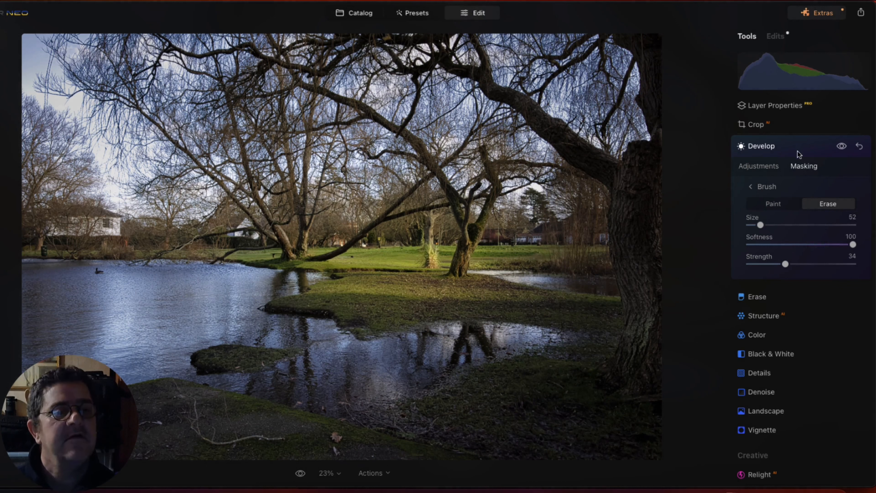
{"action": "left_click", "coordinate": [787, 155]}
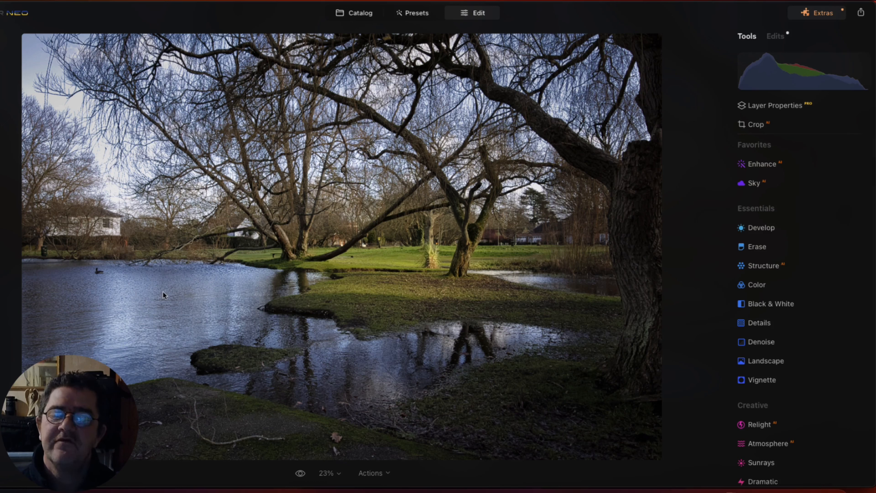
Start another Develop edit and mask the pond water with Mask AI's Water selection.
{"action": "scroll", "coordinate": [741, 217], "scroll_direction": "down", "scroll_amount": 1}
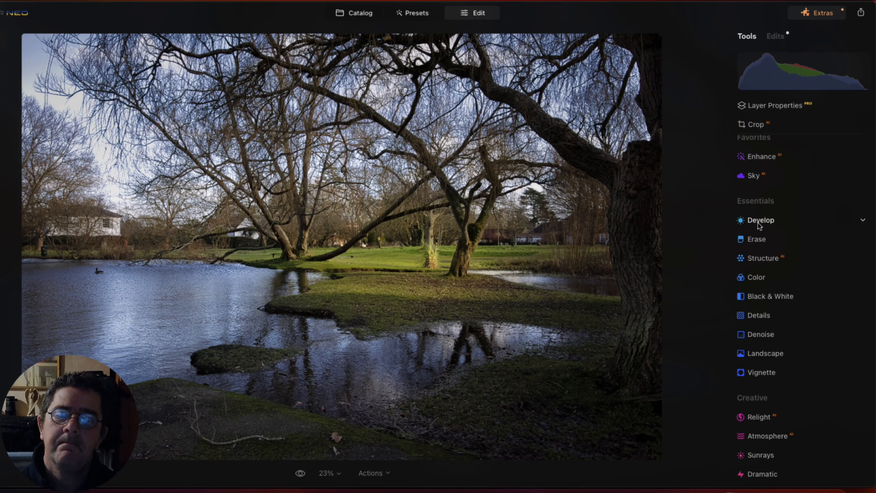
{"action": "left_click", "coordinate": [758, 222]}
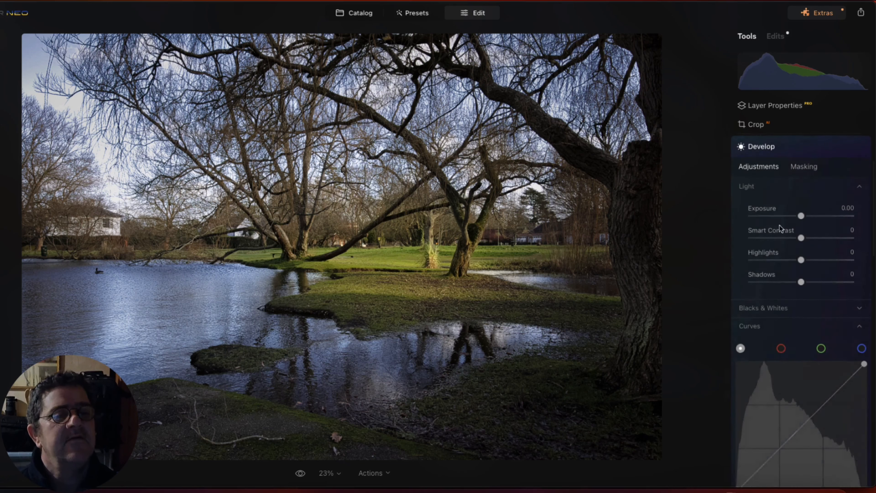
{"action": "left_click", "coordinate": [790, 168]}
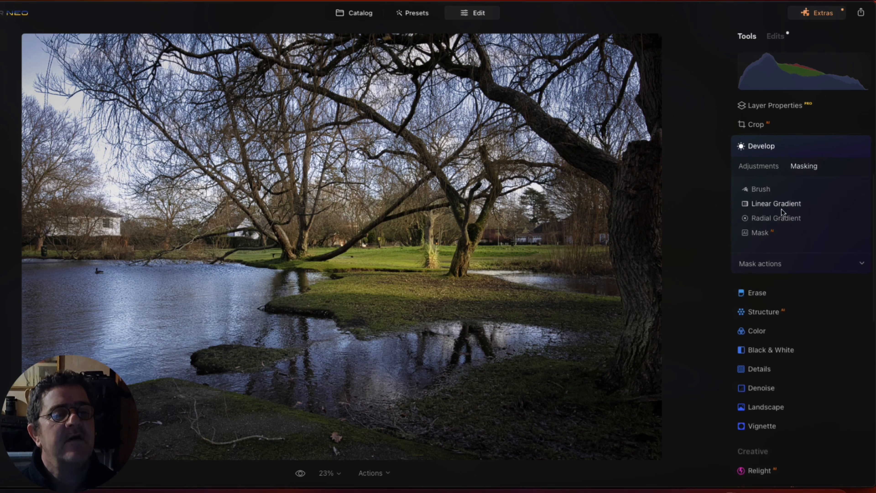
{"action": "left_click", "coordinate": [760, 232]}
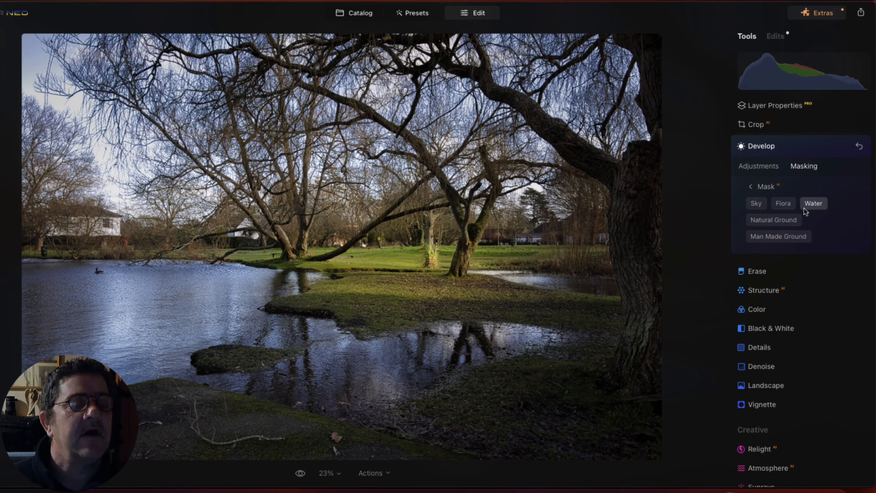
{"action": "left_click", "coordinate": [813, 207]}
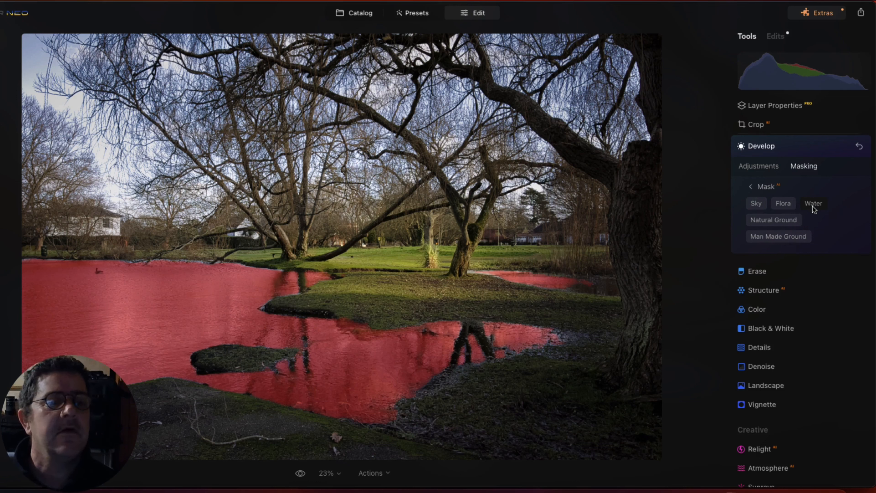
Switch the water mask to the Brush in Paint mode and set its Strength to 33.
{"action": "left_click", "coordinate": [766, 186]}
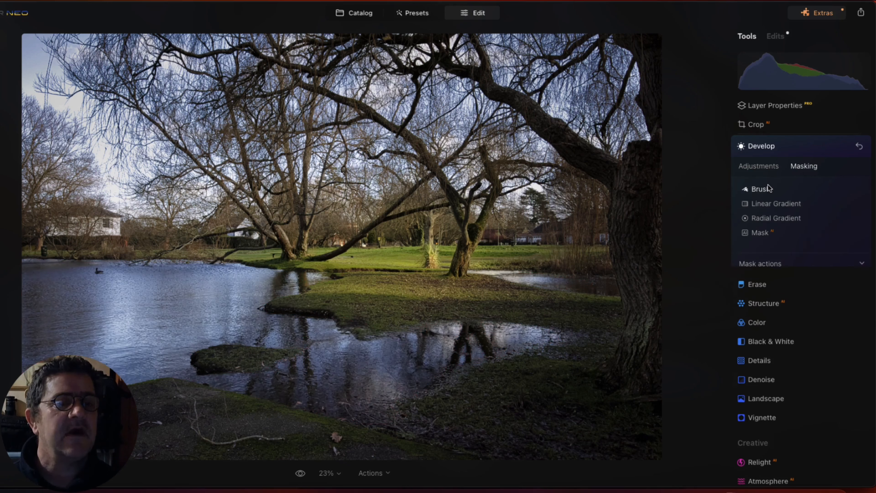
{"action": "left_click", "coordinate": [760, 189]}
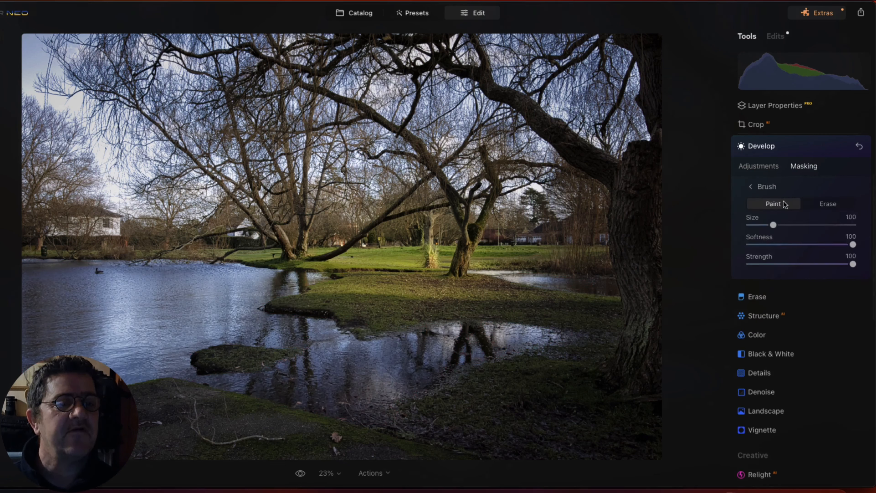
{"action": "left_click_drag", "start_coordinate": [852, 264], "coordinate": [777, 265]}
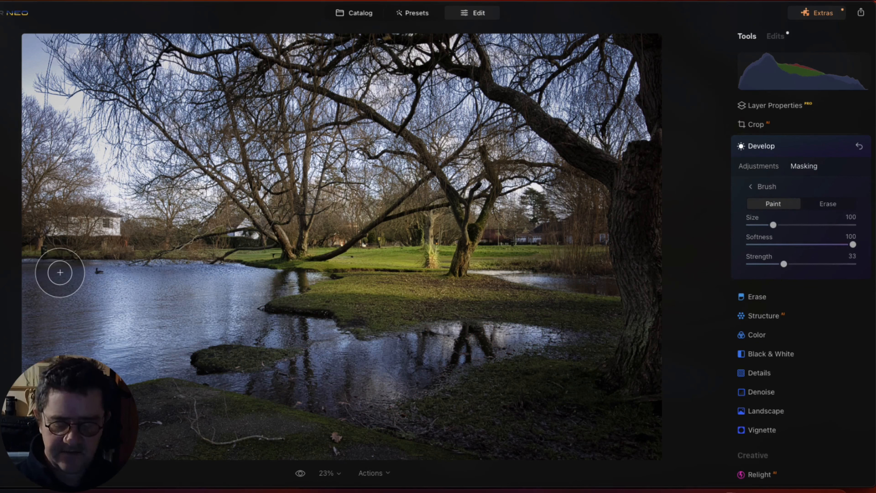
Reduce the brush Size to 52 and paint the mask along the pond's shorelines and the far pool's edges.
{"action": "key", "text": "bracketleft"}
{"action": "key", "text": "bracketleft"}
{"action": "key", "text": "bracketleft"}
{"action": "key", "text": "bracketleft"}
{"action": "key", "text": "bracketleft"}
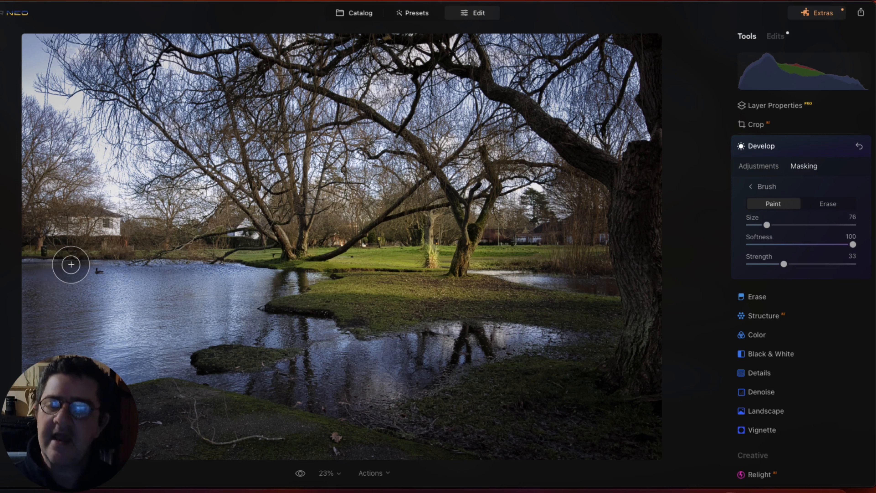
{"action": "left_click", "coordinate": [26, 260]}
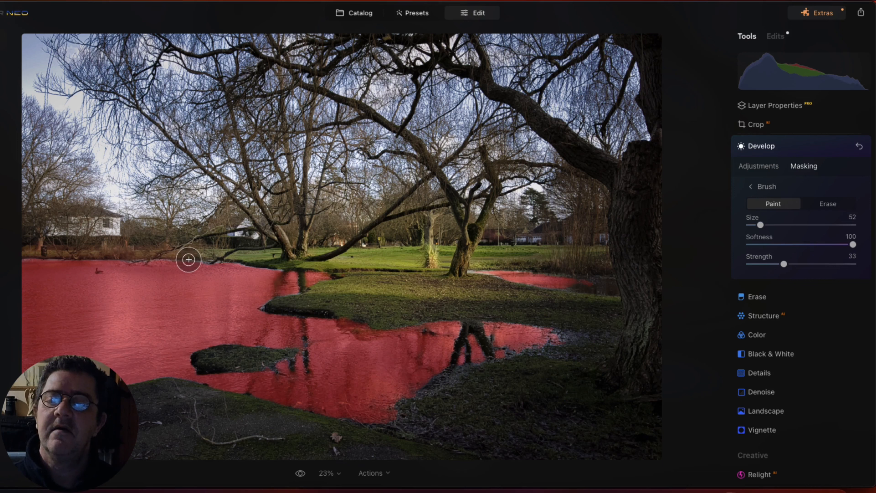
{"action": "left_click_drag", "start_coordinate": [313, 277], "coordinate": [255, 311]}
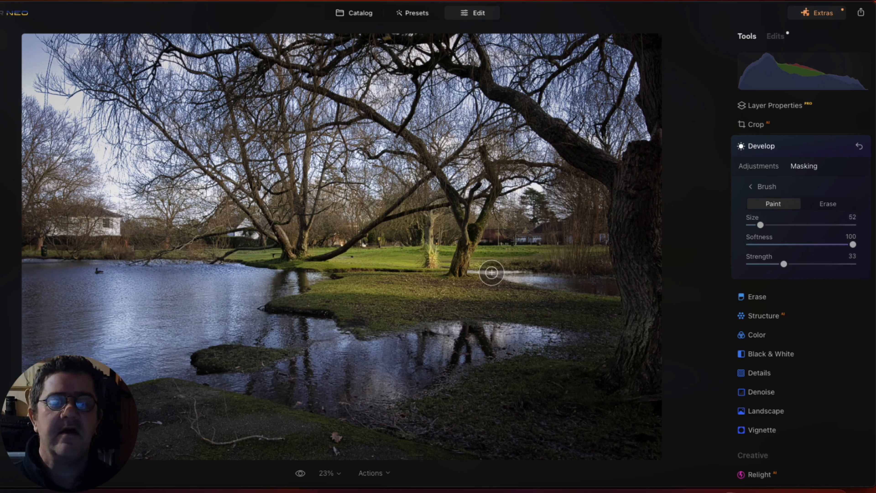
{"action": "mouse_move", "coordinate": [473, 268]}
{"action": "left_mouse_down"}
{"action": "mouse_move", "coordinate": [528, 272]}
{"action": "mouse_move", "coordinate": [476, 273]}
{"action": "left_mouse_up"}
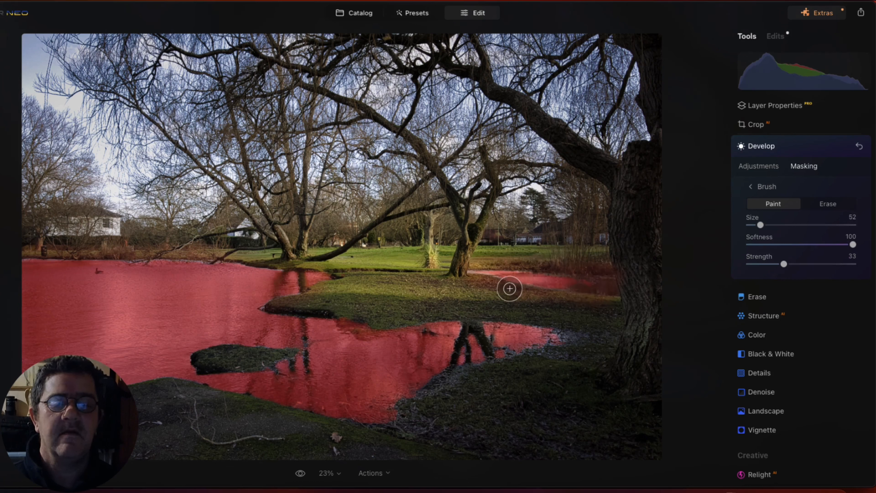
{"action": "mouse_move", "coordinate": [508, 287]}
{"action": "left_mouse_down"}
{"action": "mouse_move", "coordinate": [500, 354]}
{"action": "mouse_move", "coordinate": [518, 350]}
{"action": "mouse_move", "coordinate": [496, 355]}
{"action": "mouse_move", "coordinate": [563, 336]}
{"action": "left_mouse_up"}
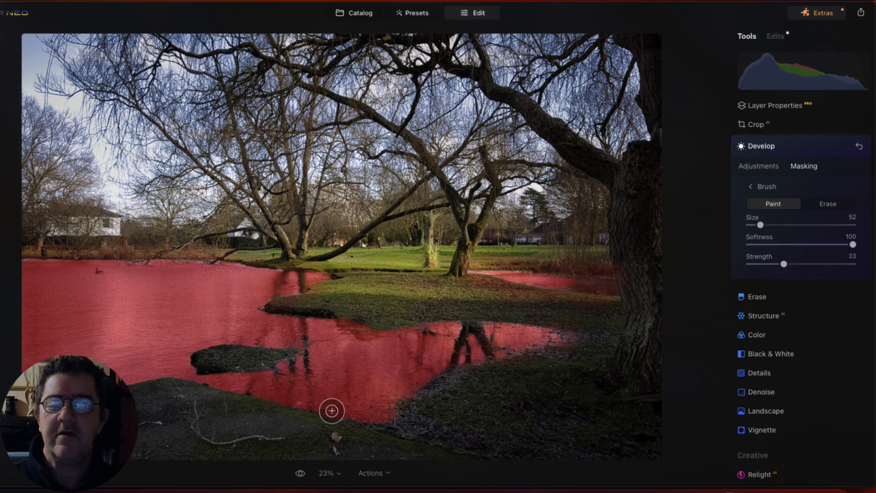
{"action": "mouse_move", "coordinate": [136, 373]}
{"action": "left_mouse_down"}
{"action": "mouse_move", "coordinate": [191, 329]}
{"action": "mouse_move", "coordinate": [283, 285]}
{"action": "mouse_move", "coordinate": [672, 284]}
{"action": "left_mouse_up"}
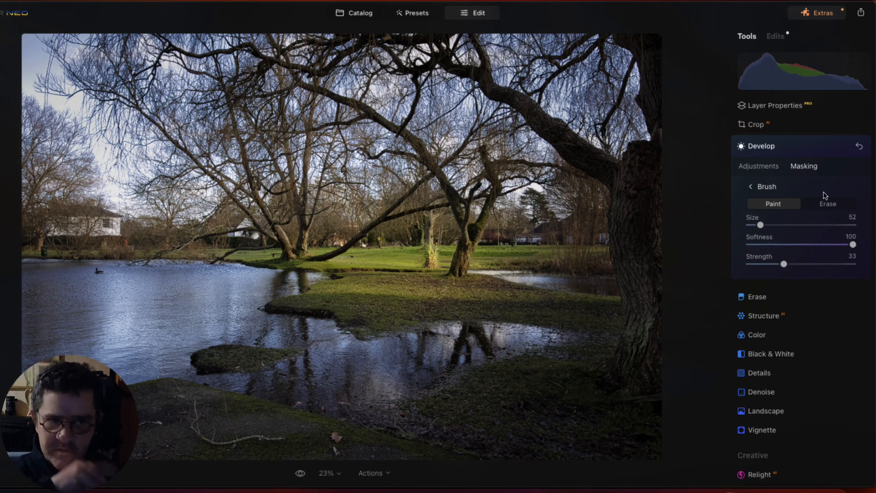
Adjust the masked water to Exposure -0.36, Smart Contrast -27, Highlights 13 and Shadows -4.
{"action": "left_click", "coordinate": [763, 167]}
{"action": "mouse_move", "coordinate": [800, 215]}
{"action": "left_mouse_down"}
{"action": "mouse_move", "coordinate": [817, 216]}
{"action": "mouse_move", "coordinate": [796, 216]}
{"action": "left_mouse_up"}
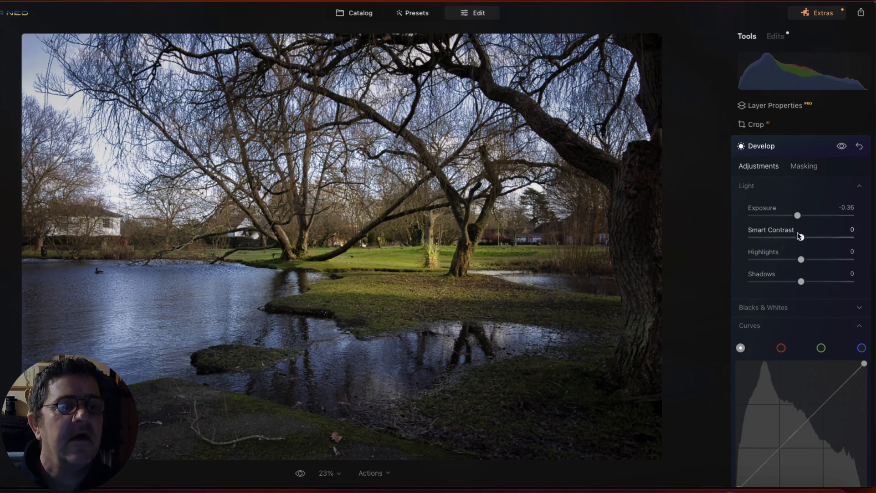
{"action": "left_click_drag", "start_coordinate": [800, 238], "coordinate": [809, 259]}
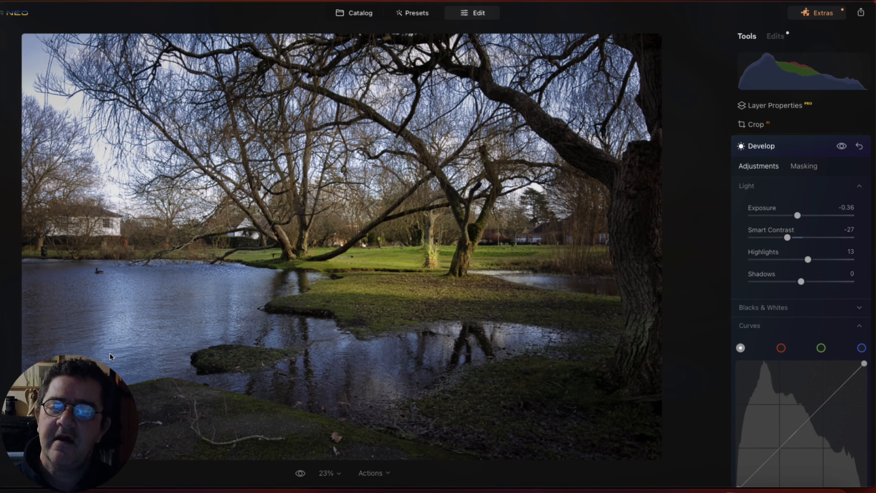
{"action": "mouse_move", "coordinate": [800, 282]}
{"action": "left_mouse_down"}
{"action": "mouse_move", "coordinate": [818, 282]}
{"action": "mouse_move", "coordinate": [796, 282]}
{"action": "left_mouse_up"}
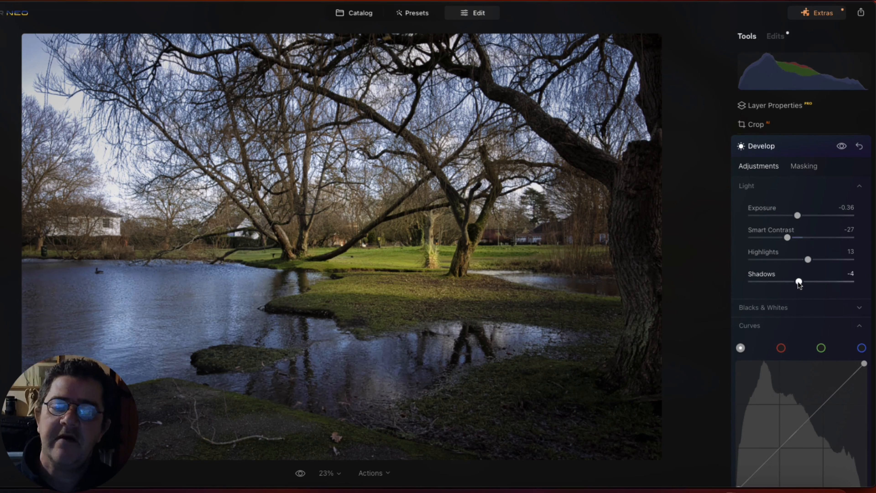
Compare the photo with and without the water edit, then close the Develop tool.
{"action": "left_click", "coordinate": [841, 146]}
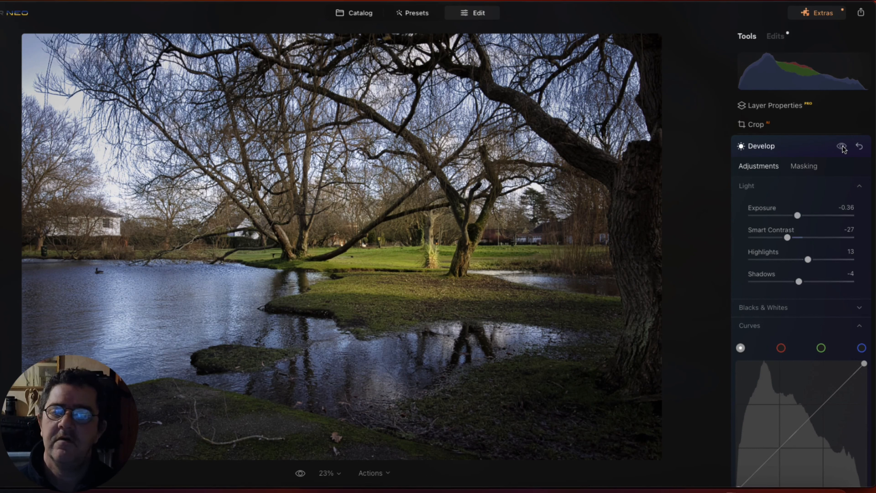
{"action": "left_click", "coordinate": [842, 147]}
{"action": "left_click", "coordinate": [842, 146]}
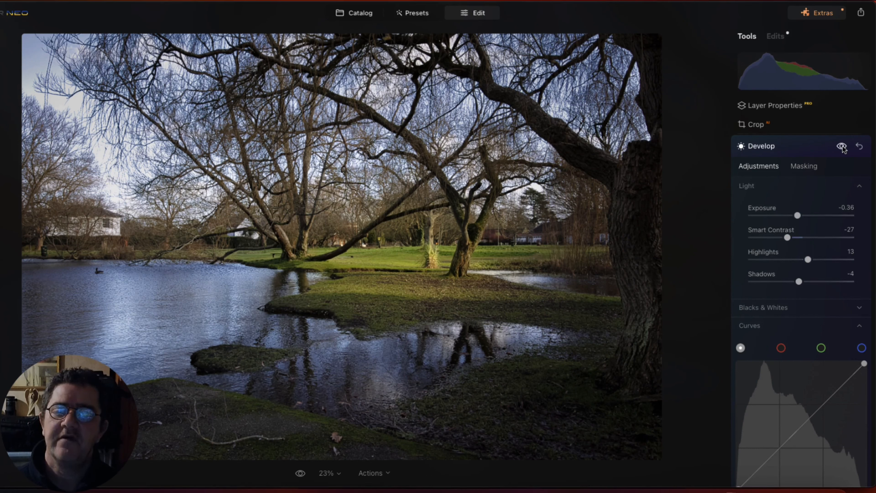
{"action": "left_click", "coordinate": [842, 146]}
{"action": "left_click", "coordinate": [841, 146]}
{"action": "left_click", "coordinate": [842, 146]}
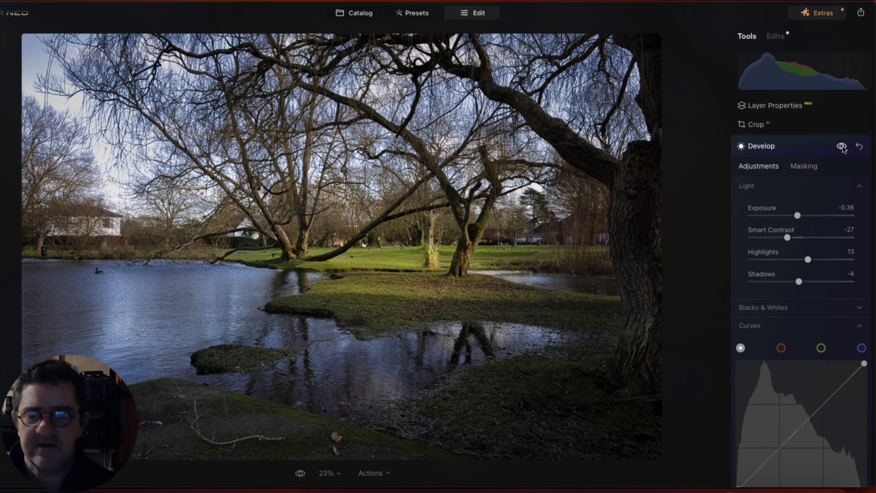
{"action": "left_click", "coordinate": [798, 151]}
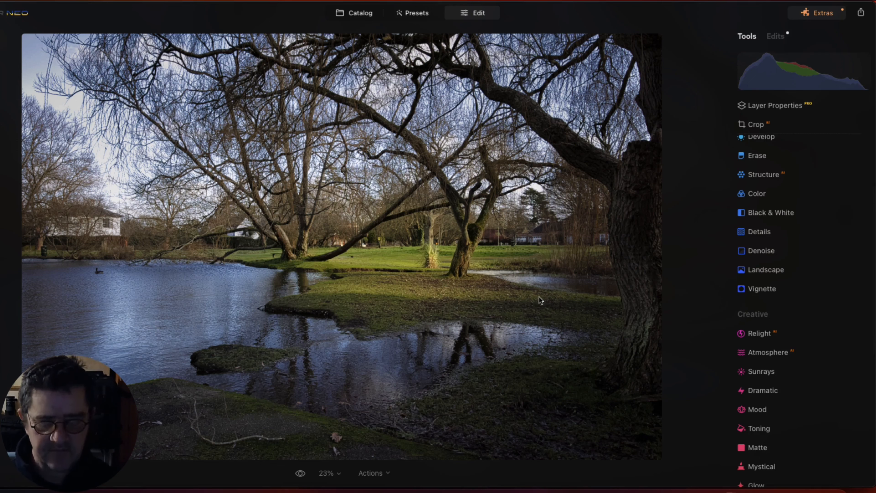
Compare the edited photo with the unedited original.
{"action": "key", "text": "backslash"}
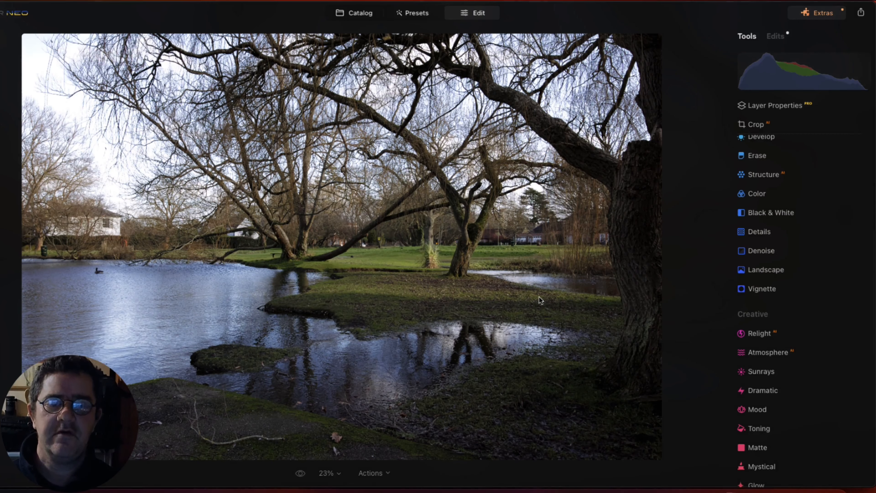
{"action": "key", "text": "backslash"}
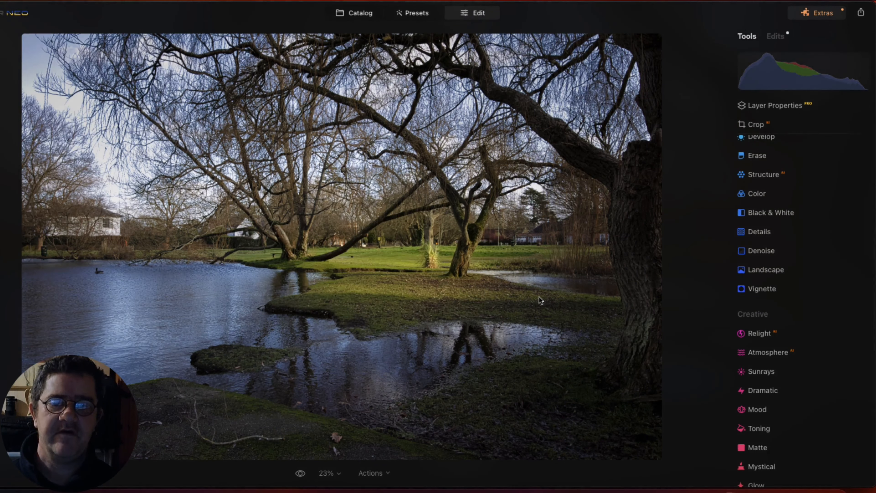
{"action": "key", "text": "backslash"}
{"action": "key", "text": "backslash"}
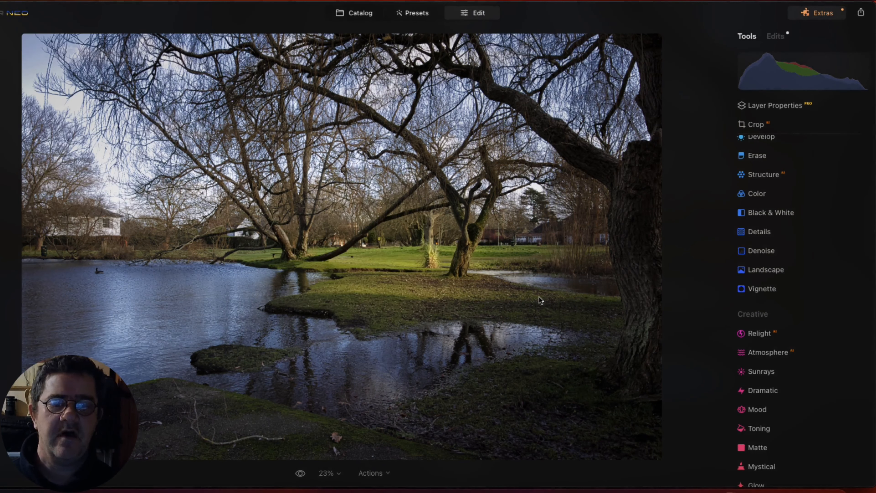
Start another Develop edit and place a slightly tilted Linear Gradient mask fading upward over the foreground bank.
{"action": "scroll", "coordinate": [812, 169], "scroll_direction": "up", "scroll_amount": 3}
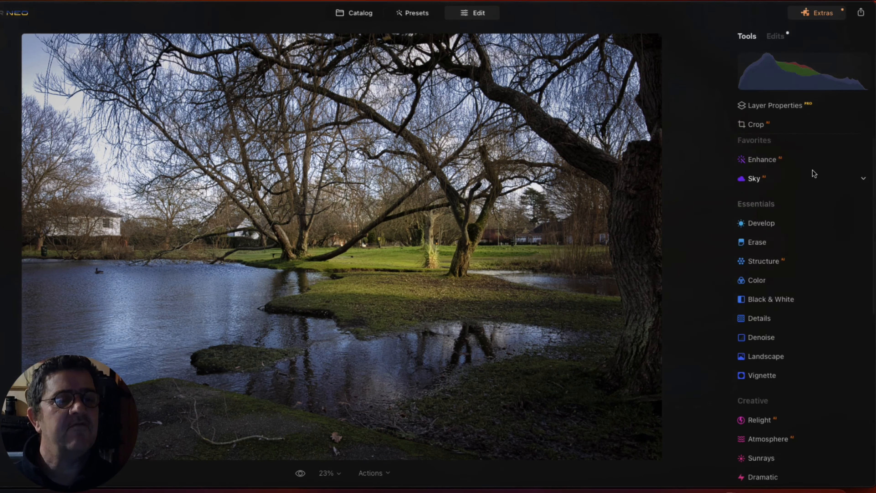
{"action": "left_click", "coordinate": [777, 232]}
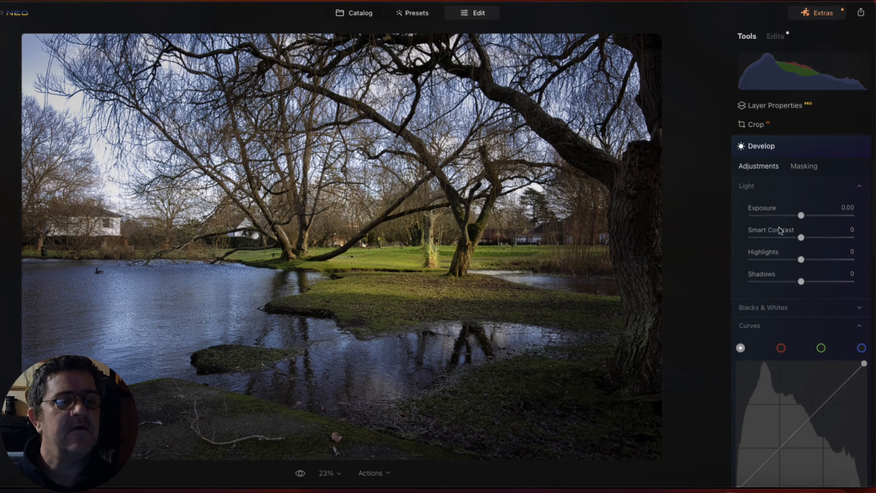
{"action": "left_click", "coordinate": [803, 165]}
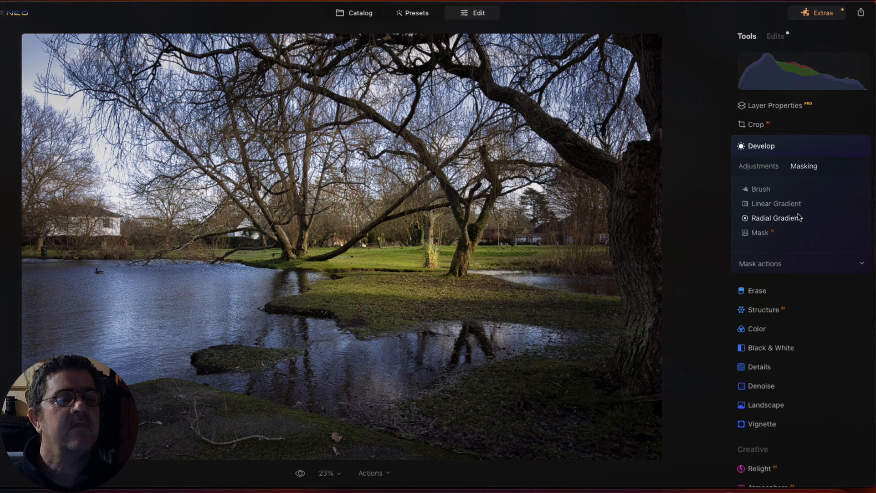
{"action": "left_click", "coordinate": [775, 204]}
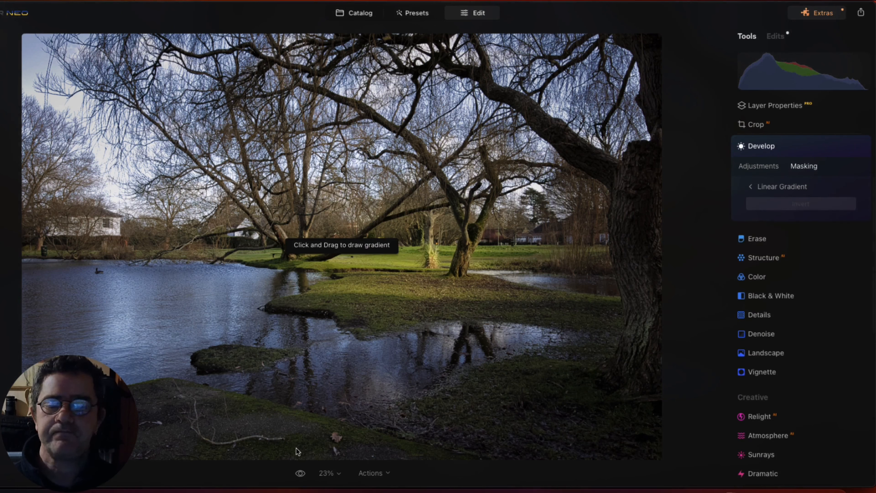
{"action": "left_click_drag", "start_coordinate": [300, 449], "coordinate": [313, 388]}
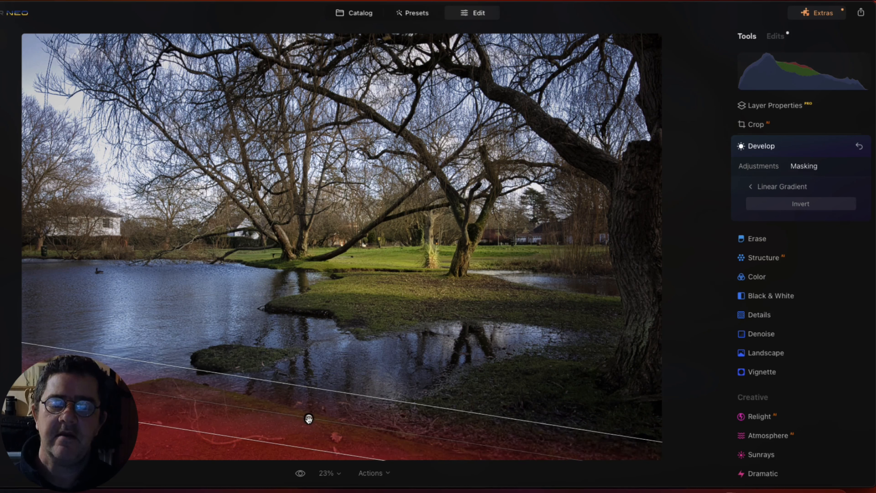
{"action": "left_click_drag", "start_coordinate": [308, 419], "coordinate": [301, 425]}
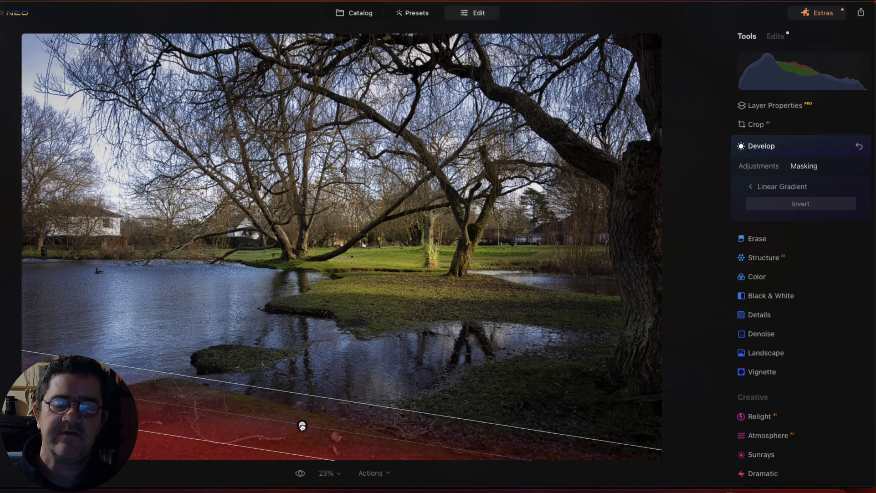
Set the masked foreground bank's Exposure to -0.50, compare the photo with and without the edit, and close the Develop tool.
{"action": "left_click", "coordinate": [752, 166]}
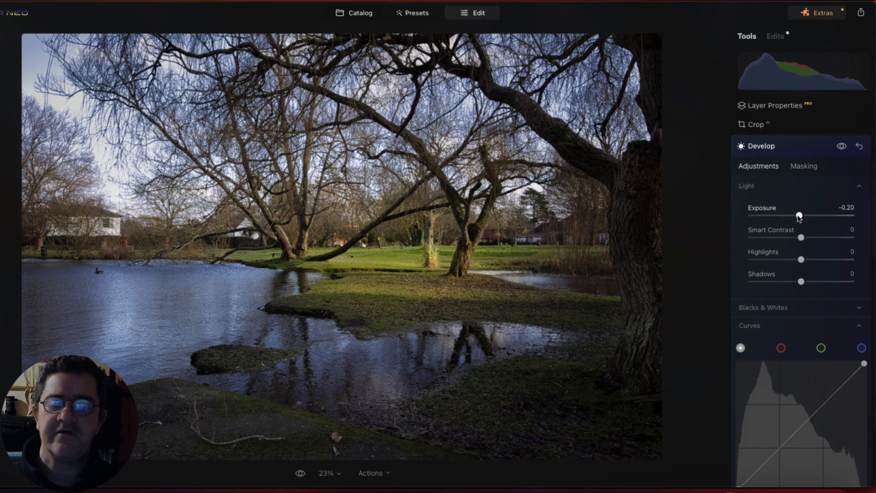
{"action": "left_click_drag", "start_coordinate": [798, 217], "coordinate": [795, 216]}
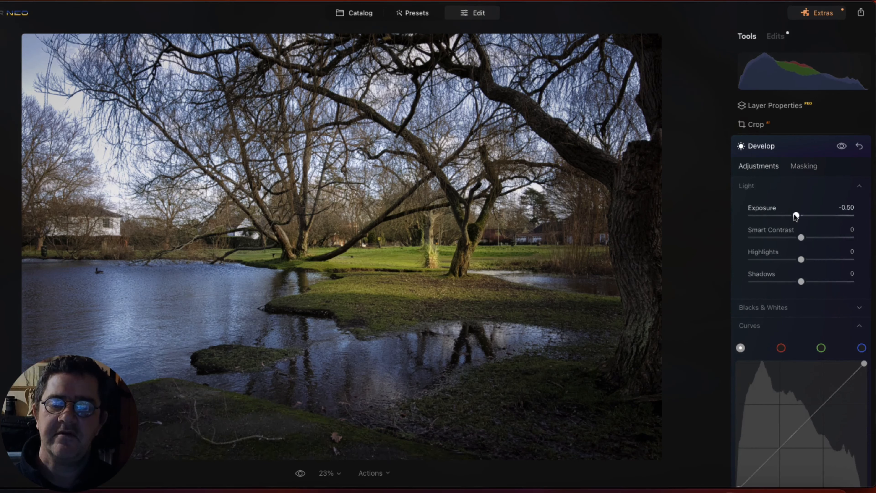
{"action": "left_click", "coordinate": [840, 148]}
{"action": "left_click", "coordinate": [840, 149]}
{"action": "left_click", "coordinate": [839, 148]}
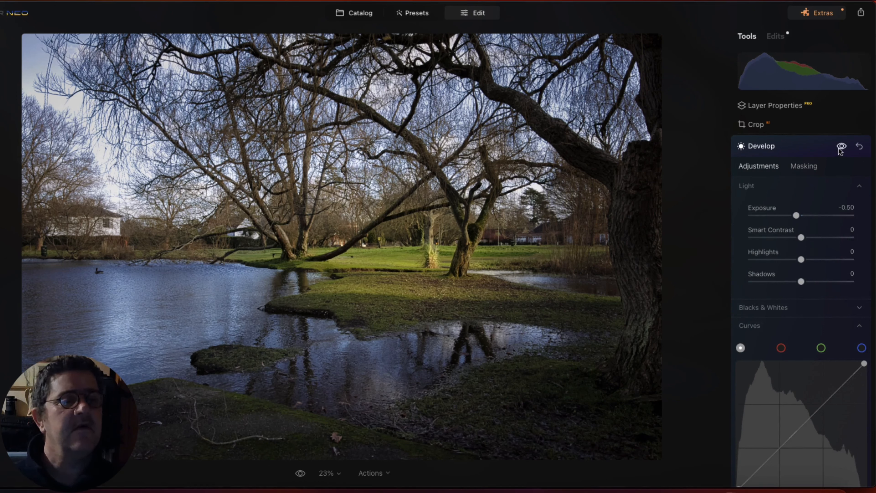
{"action": "left_click", "coordinate": [792, 152]}
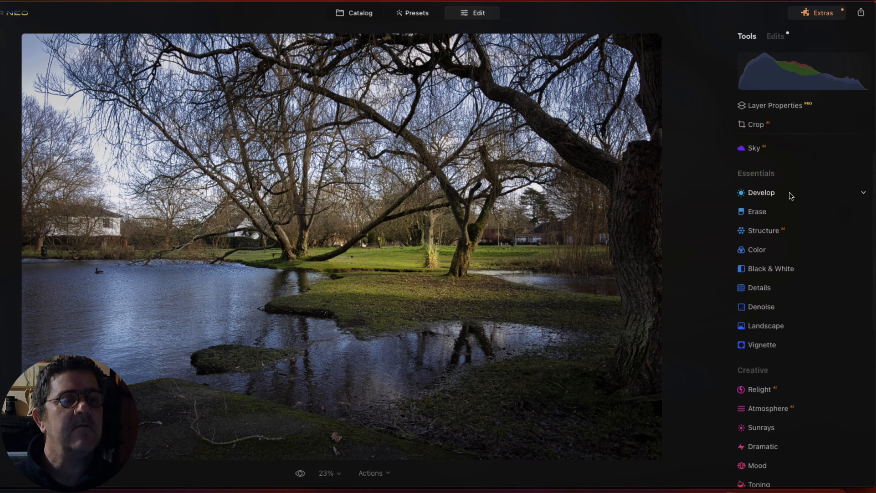
Start another Develop edit and place a tilted Linear Gradient mask over the sky and branches in the photo's upper-left corner.
{"action": "left_click", "coordinate": [791, 196]}
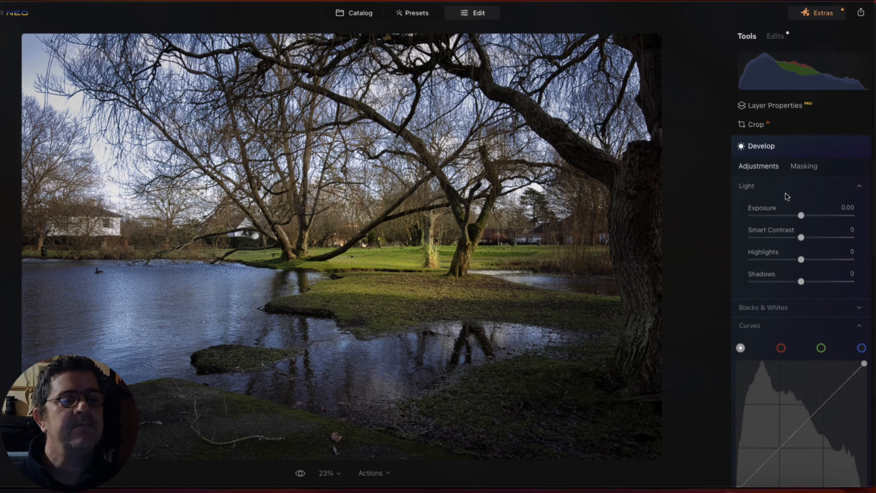
{"action": "left_click", "coordinate": [804, 166]}
{"action": "left_click", "coordinate": [768, 205]}
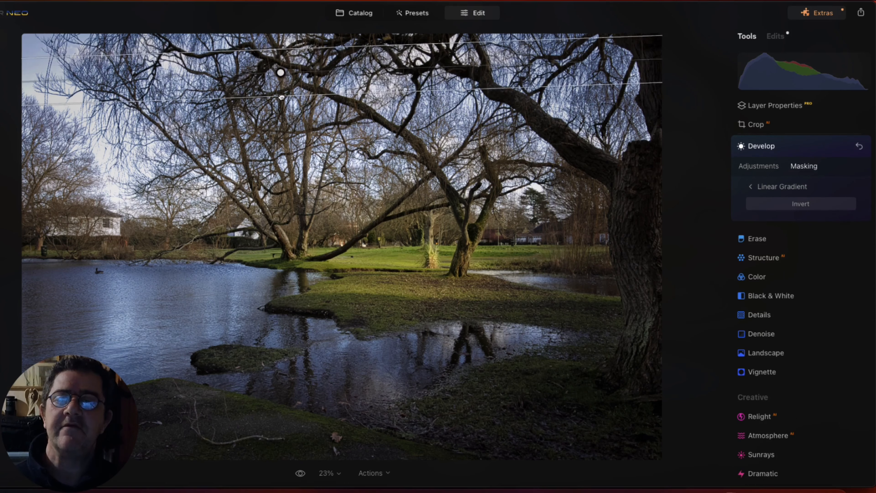
{"action": "mouse_move", "coordinate": [279, 50]}
{"action": "left_mouse_down"}
{"action": "mouse_move", "coordinate": [295, 122]}
{"action": "mouse_move", "coordinate": [311, 139]}
{"action": "mouse_move", "coordinate": [316, 132]}
{"action": "left_mouse_up"}
{"action": "left_click_drag", "start_coordinate": [297, 91], "coordinate": [212, 107]}
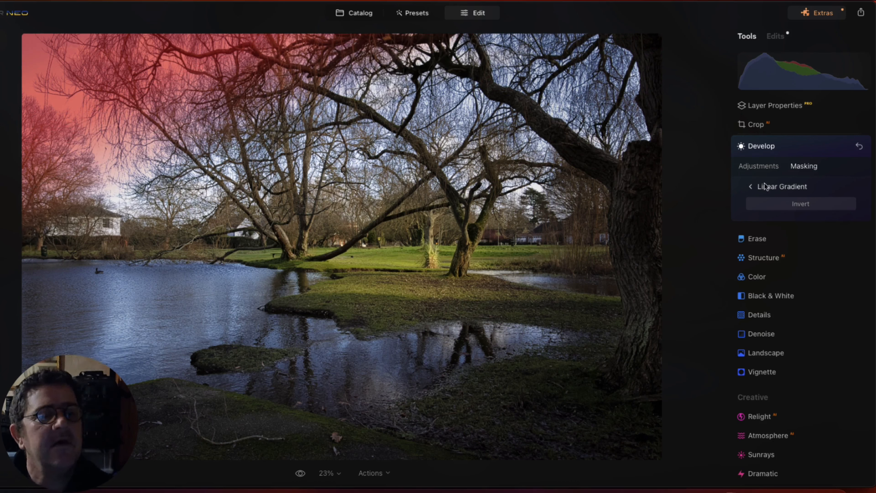
Set the masked corner's Exposure to -0.54 and Smart Contrast to -7, compare with and without the edit, and close Develop.
{"action": "left_click", "coordinate": [764, 167]}
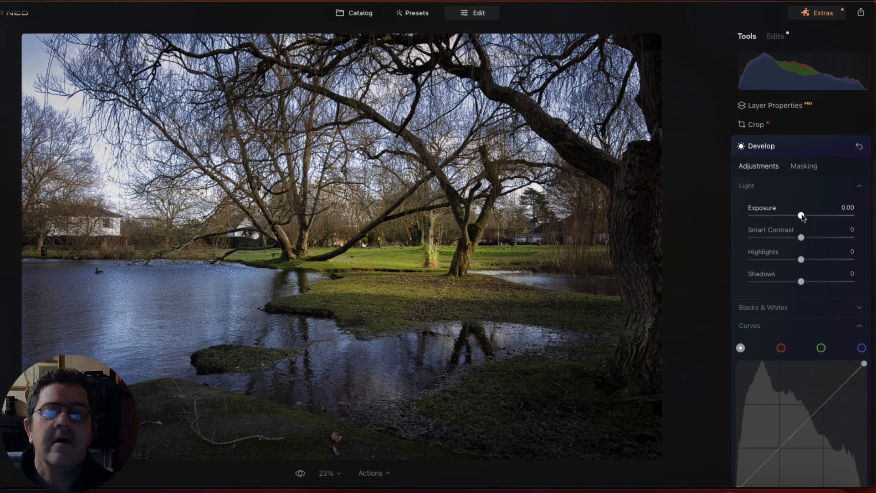
{"action": "left_click_drag", "start_coordinate": [801, 217], "coordinate": [796, 237]}
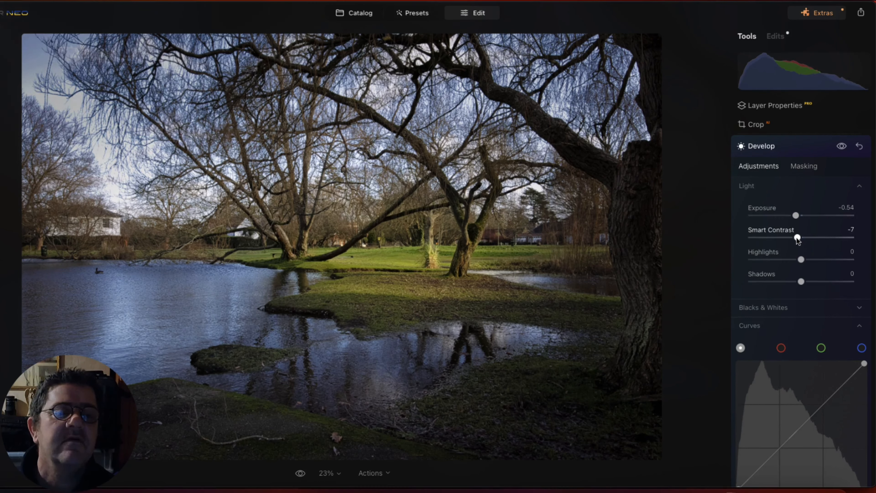
{"action": "left_click", "coordinate": [842, 150]}
{"action": "left_click", "coordinate": [841, 148]}
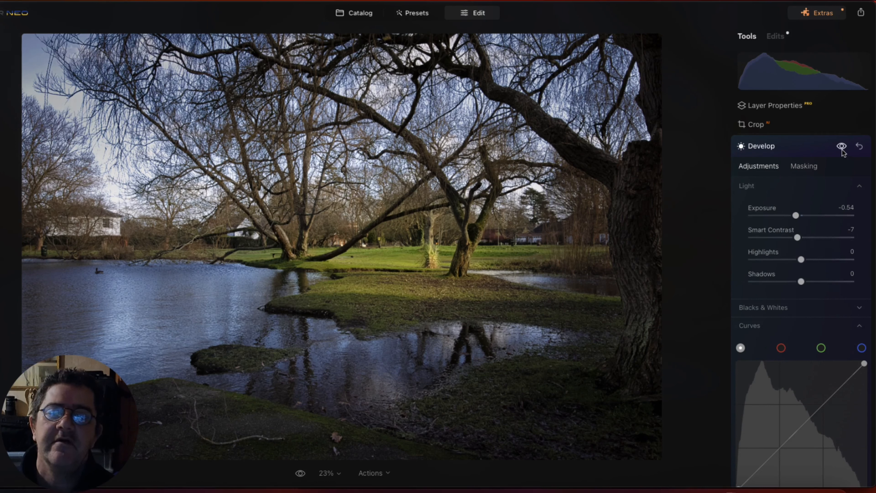
{"action": "left_click", "coordinate": [805, 147]}
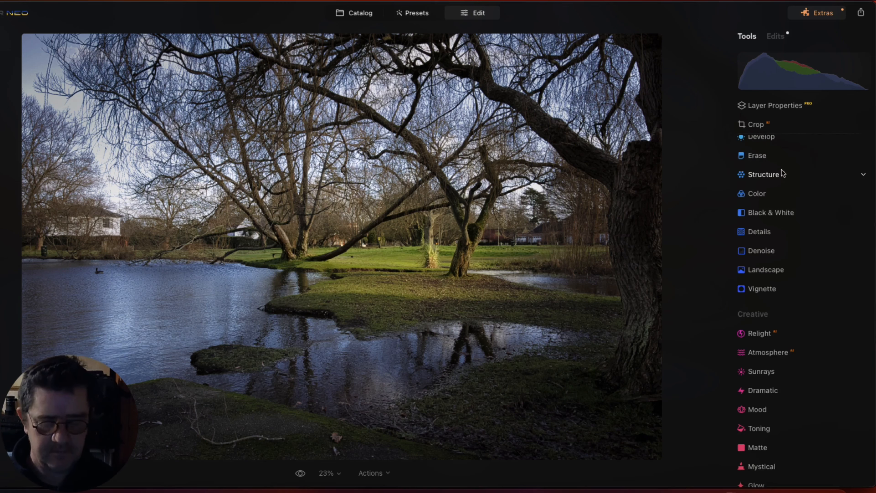
Compare the edited photo with the unedited original twice.
{"action": "key", "text": "backslash"}
{"action": "key", "text": "backslash"}
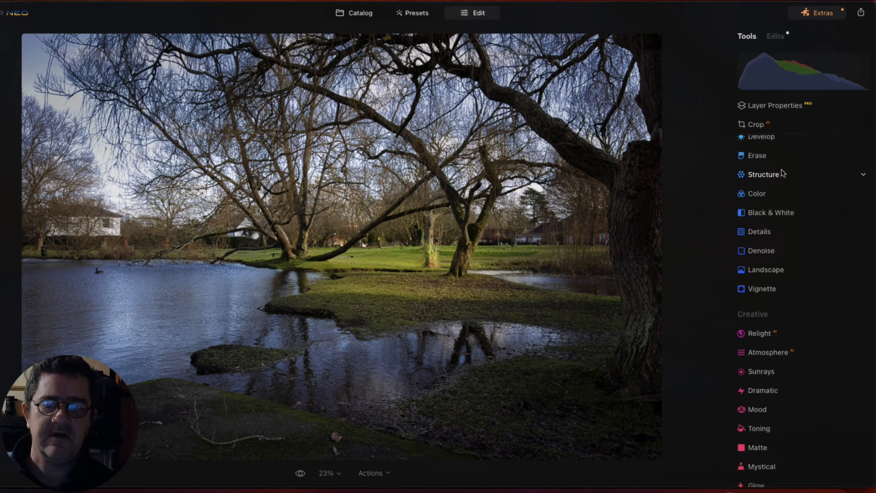
{"action": "key", "text": "backslash"}
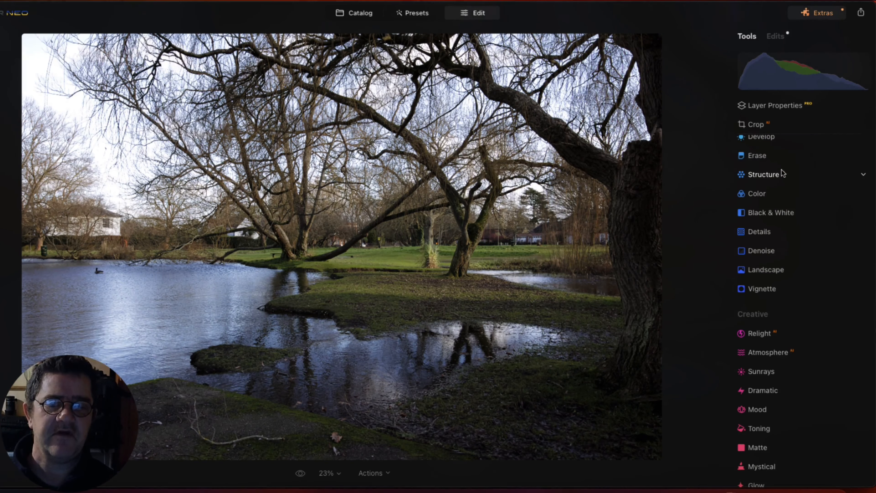
{"action": "key", "text": "backslash"}
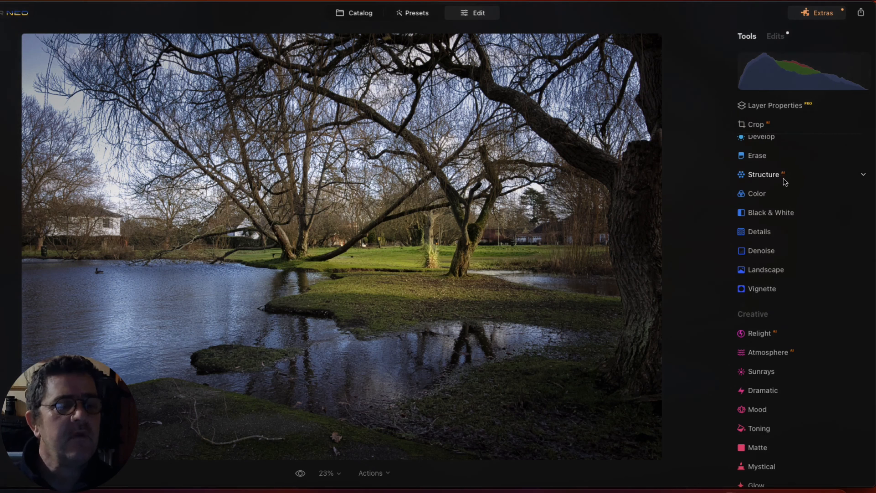
Tone the photo's highlights a warm yellow with Toning at Hue 46, Saturation 36 and Amount 32.
{"action": "scroll", "coordinate": [774, 224], "scroll_direction": "down", "scroll_amount": 4}
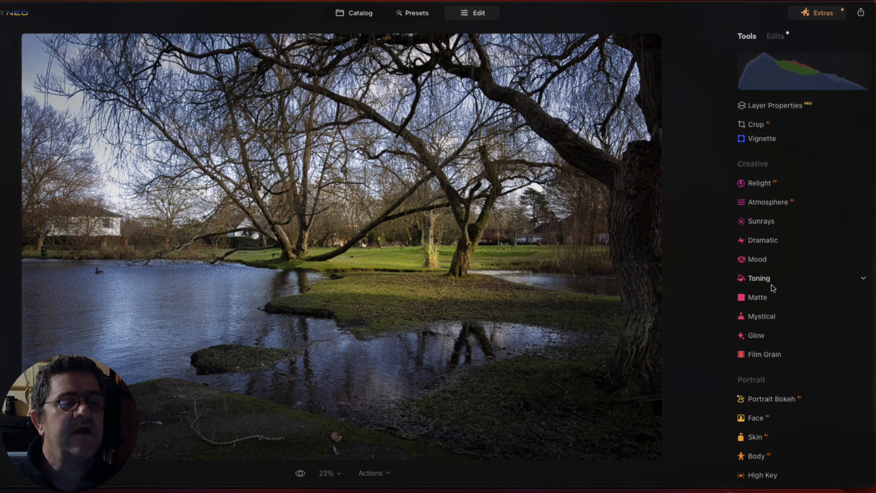
{"action": "left_click", "coordinate": [766, 278]}
{"action": "scroll", "coordinate": [769, 289], "scroll_direction": "down", "scroll_amount": 2}
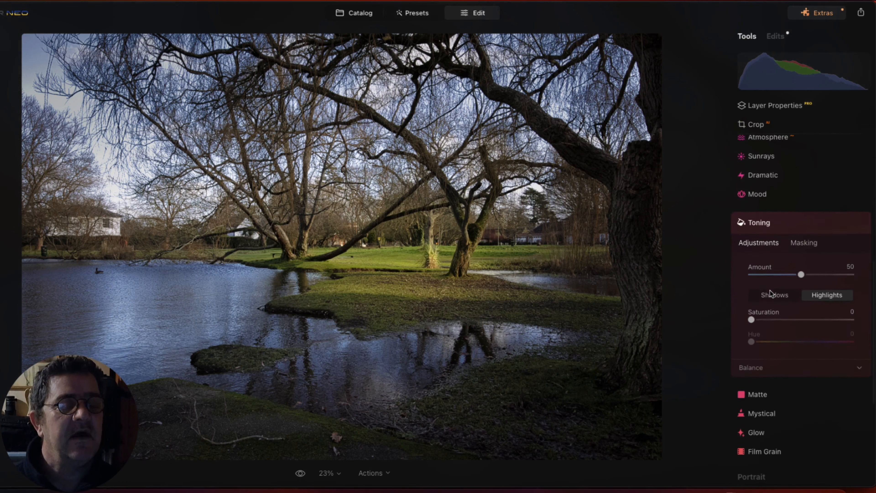
{"action": "left_click", "coordinate": [800, 271]}
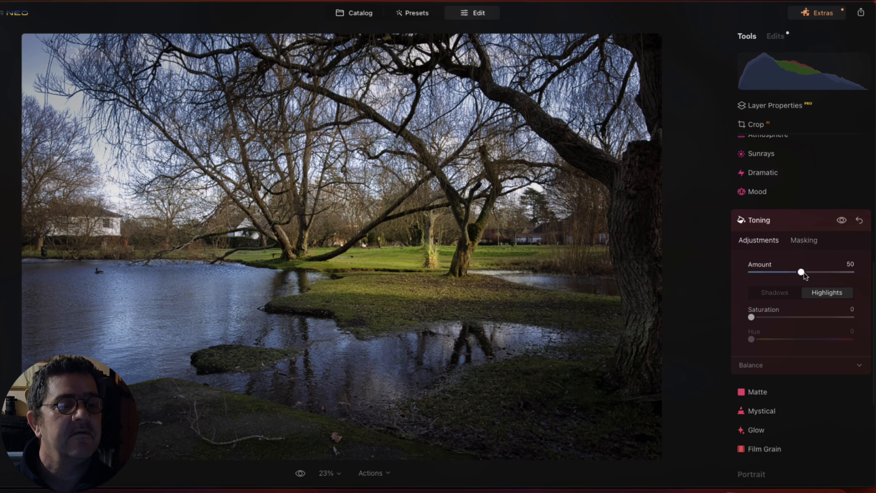
{"action": "left_click_drag", "start_coordinate": [801, 271], "coordinate": [872, 274]}
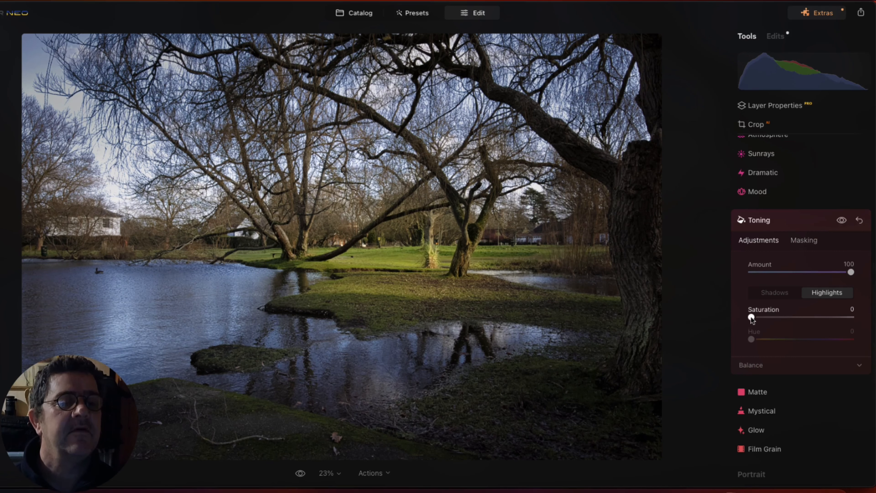
{"action": "left_click_drag", "start_coordinate": [751, 316], "coordinate": [862, 317]}
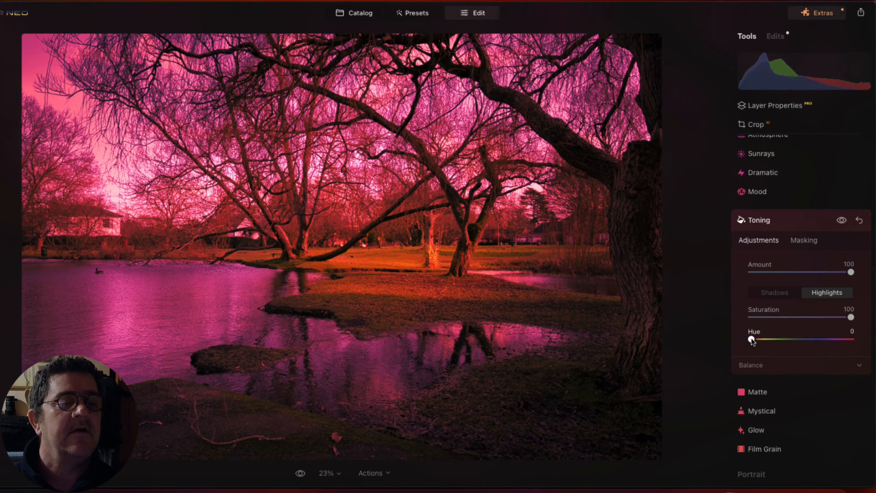
{"action": "left_click_drag", "start_coordinate": [751, 338], "coordinate": [765, 339]}
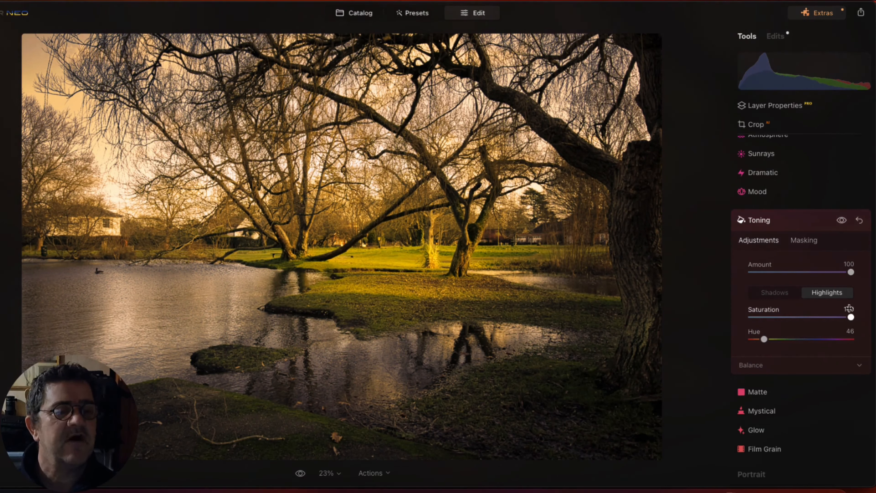
{"action": "left_click_drag", "start_coordinate": [849, 272], "coordinate": [767, 269]}
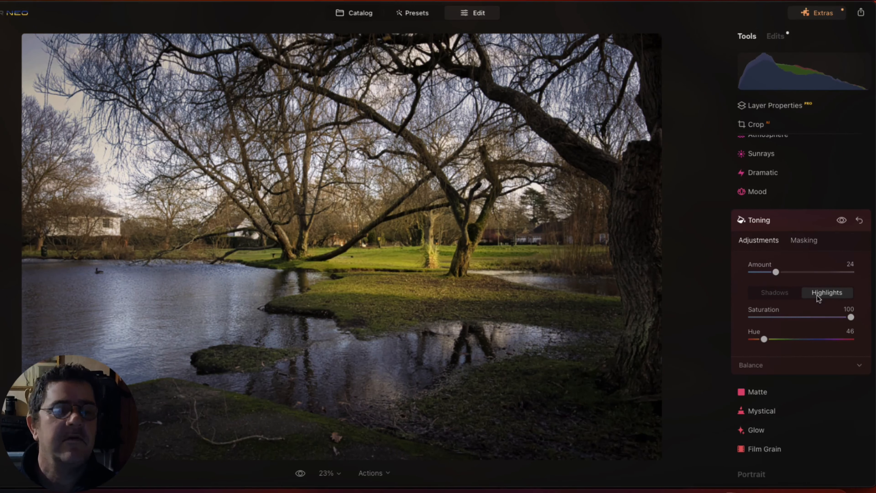
{"action": "left_click_drag", "start_coordinate": [850, 317], "coordinate": [788, 316]}
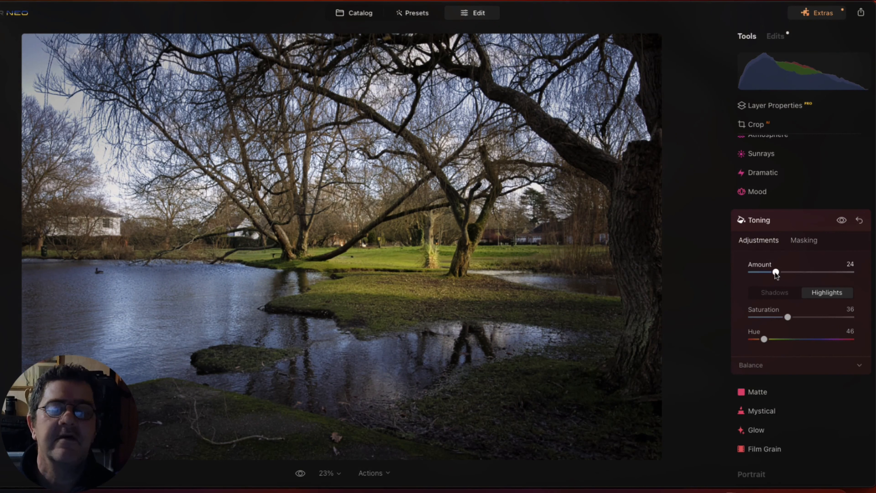
{"action": "left_click_drag", "start_coordinate": [779, 271], "coordinate": [783, 272]}
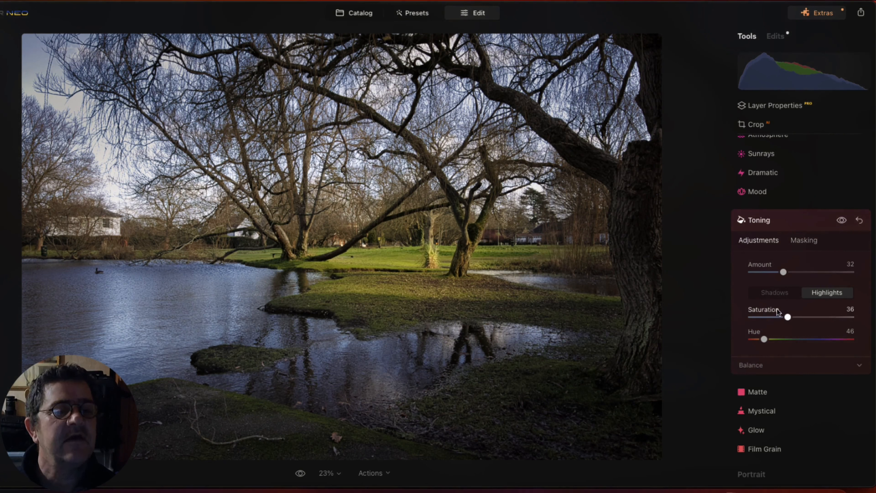
Tone the shadows blue with Hue 236 and Saturation 45, and set the Toning Amount to 46.
{"action": "left_click", "coordinate": [778, 294]}
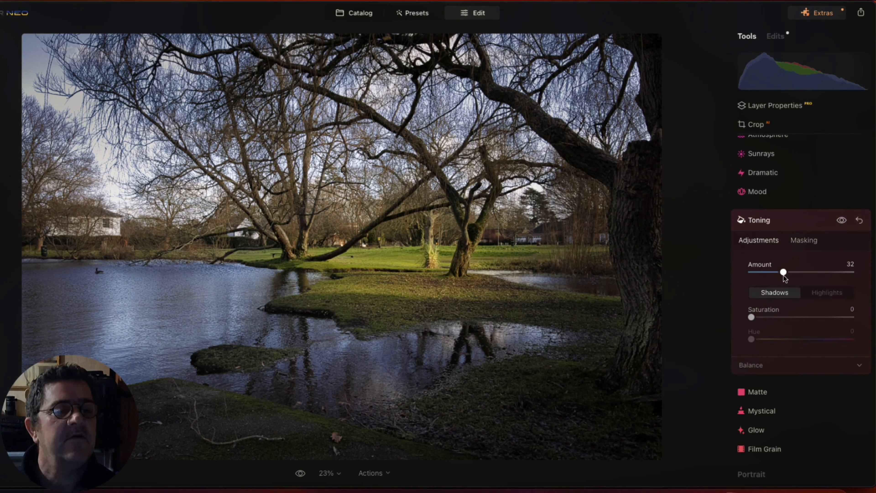
{"action": "left_click_drag", "start_coordinate": [788, 271], "coordinate": [850, 272]}
{"action": "left_click_drag", "start_coordinate": [749, 317], "coordinate": [850, 317]}
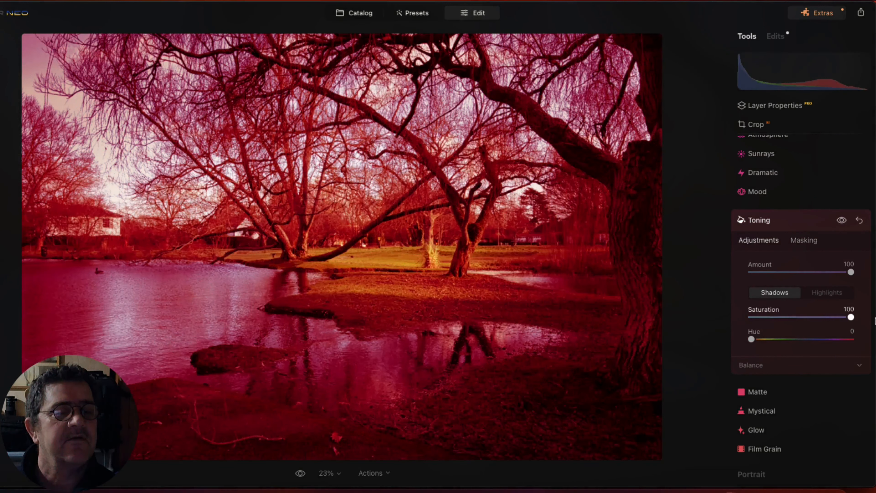
{"action": "left_click_drag", "start_coordinate": [750, 337], "coordinate": [820, 336]}
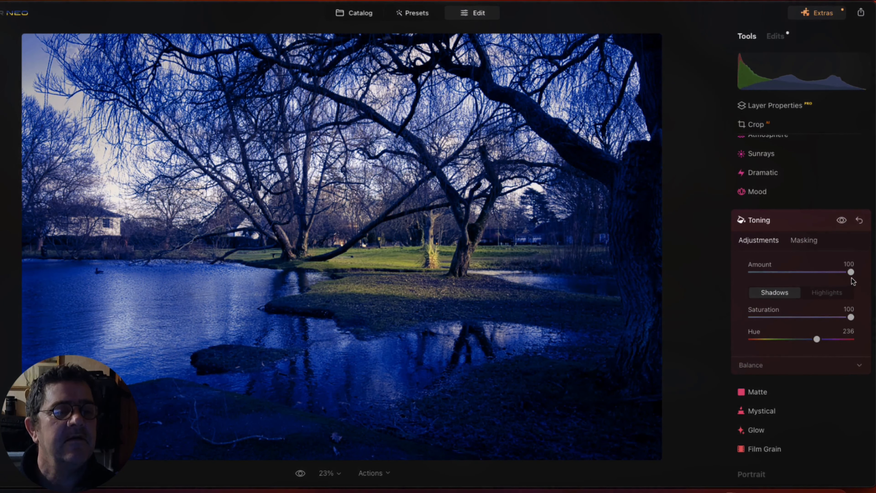
{"action": "left_click_drag", "start_coordinate": [851, 316], "coordinate": [792, 316]}
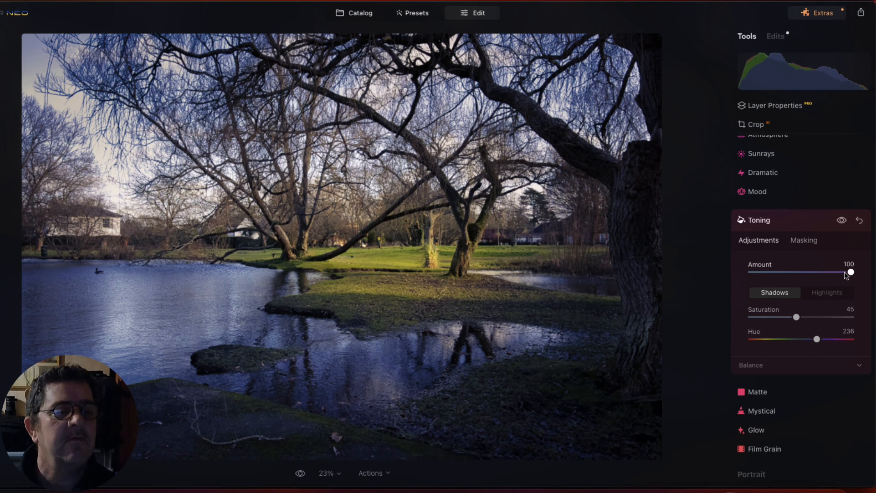
{"action": "left_click_drag", "start_coordinate": [850, 272], "coordinate": [797, 271]}
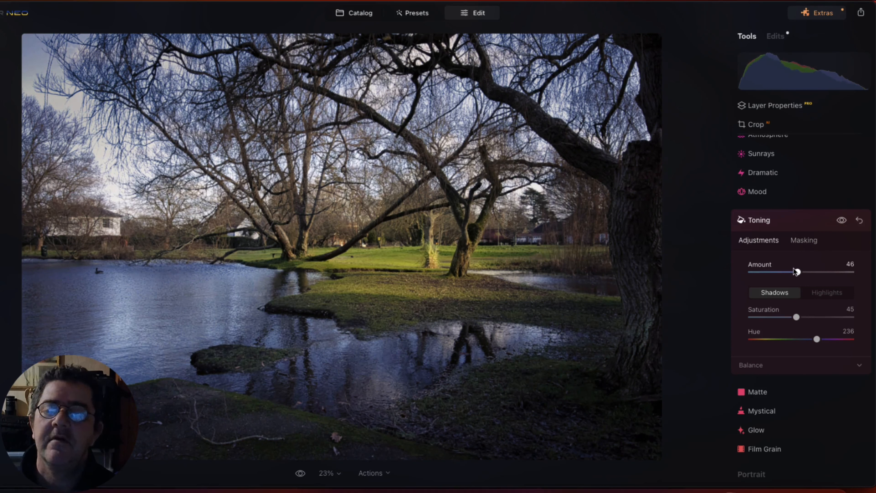
Compare the photo with and without the toning, then close the Toning tool.
{"action": "left_click", "coordinate": [840, 224]}
{"action": "left_click", "coordinate": [841, 222]}
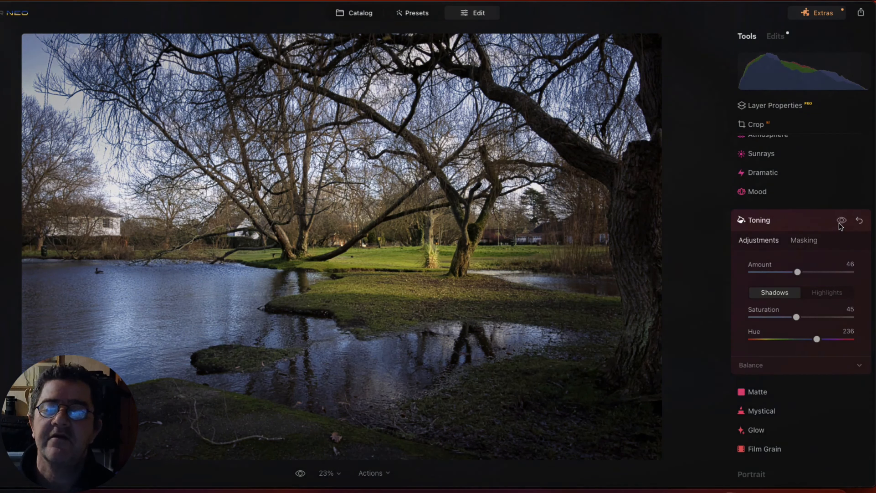
{"action": "scroll", "coordinate": [840, 226], "scroll_direction": "down", "scroll_amount": 1}
{"action": "left_click", "coordinate": [838, 223]}
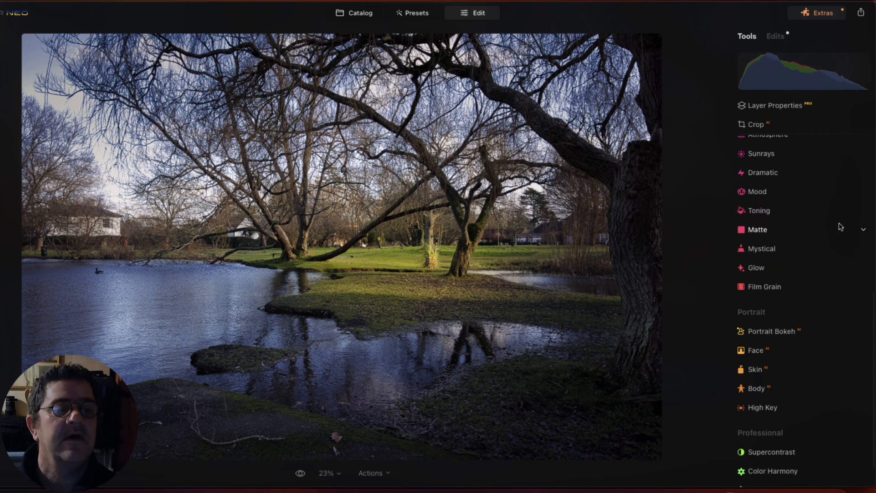
Reopen the applied Toning edit from the photo's edit history and set its Balance to -18.
{"action": "left_click", "coordinate": [819, 212]}
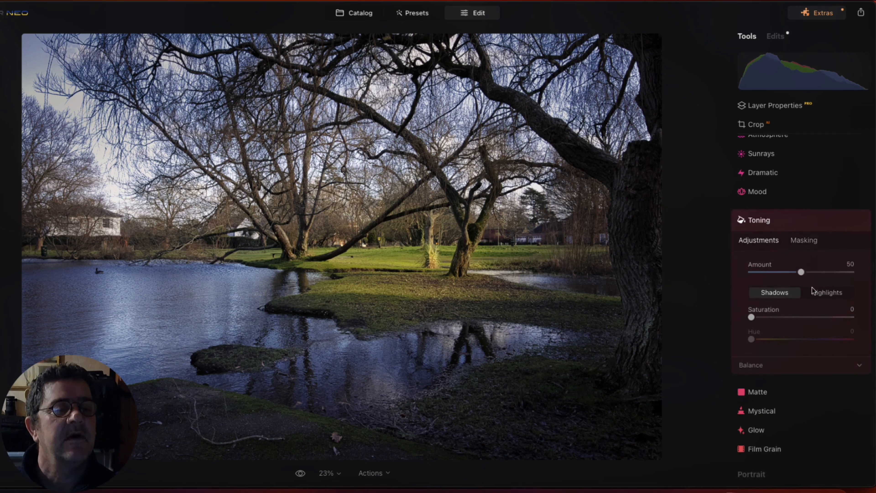
{"action": "left_click", "coordinate": [799, 229]}
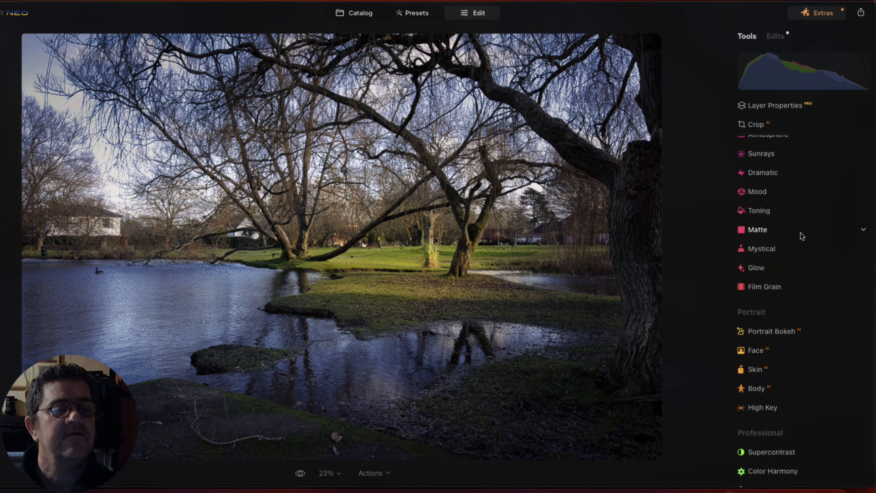
{"action": "left_click", "coordinate": [774, 36]}
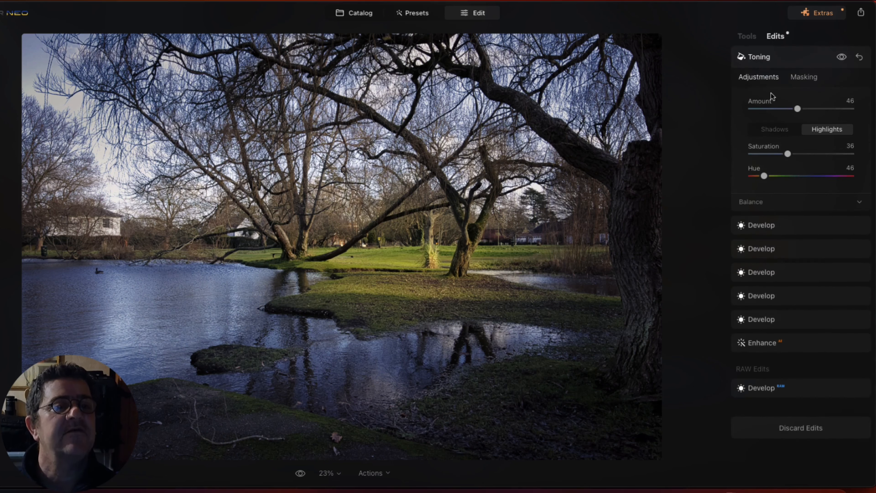
{"action": "left_click", "coordinate": [792, 200]}
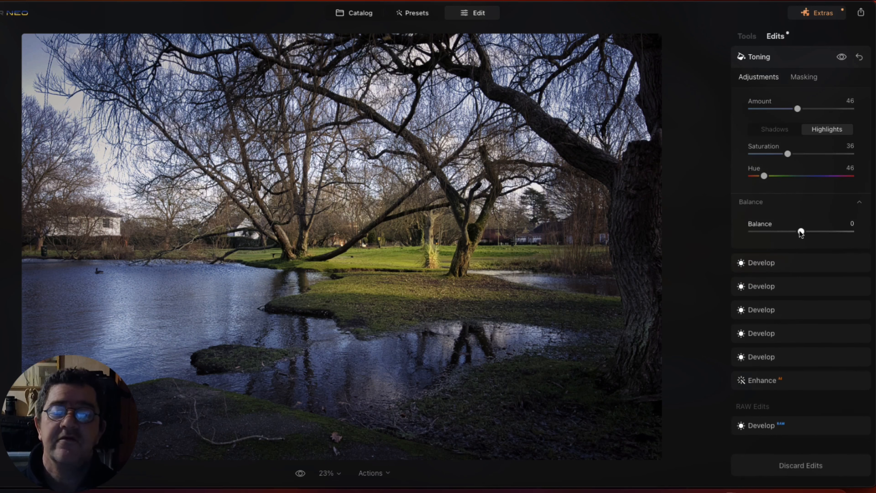
{"action": "mouse_move", "coordinate": [799, 232]}
{"action": "left_mouse_down"}
{"action": "mouse_move", "coordinate": [754, 231]}
{"action": "mouse_move", "coordinate": [830, 235]}
{"action": "mouse_move", "coordinate": [789, 231]}
{"action": "left_mouse_up"}
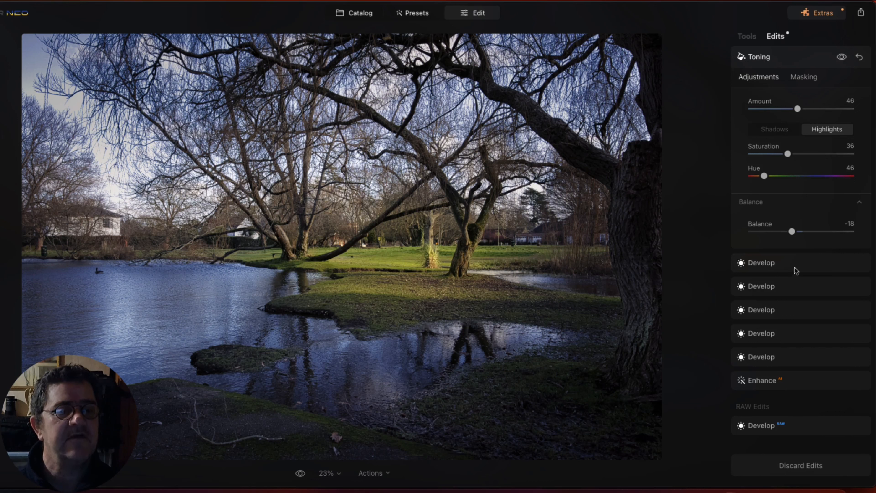
Look at the fresh Toning tool's settings, then review the applied Toning edit in the edit history and collapse it.
{"action": "left_click", "coordinate": [751, 37]}
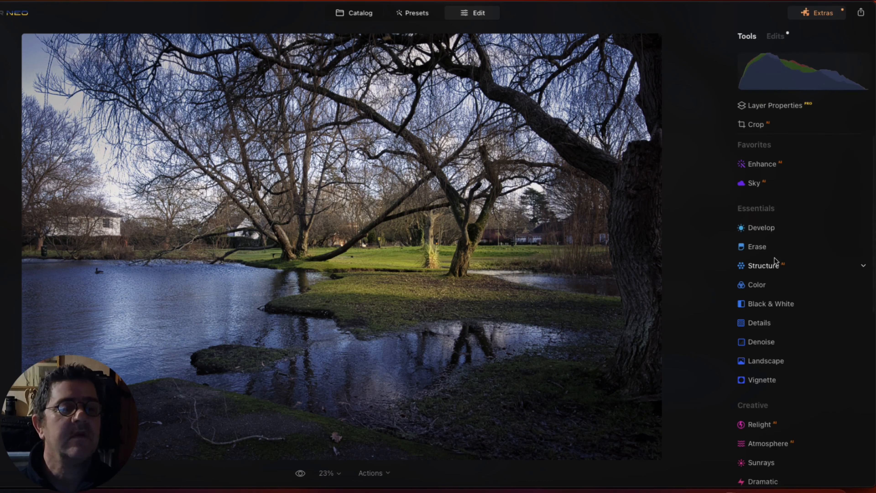
{"action": "scroll", "coordinate": [774, 340], "scroll_direction": "down", "scroll_amount": 4}
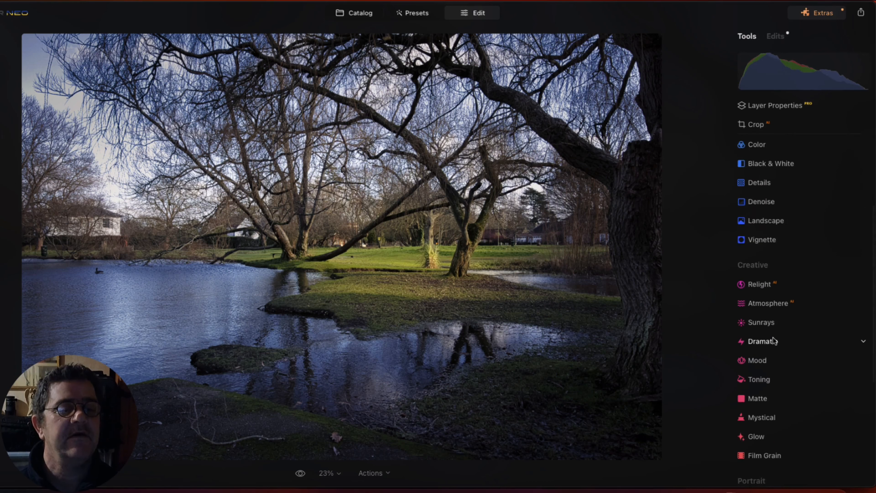
{"action": "left_click", "coordinate": [768, 379]}
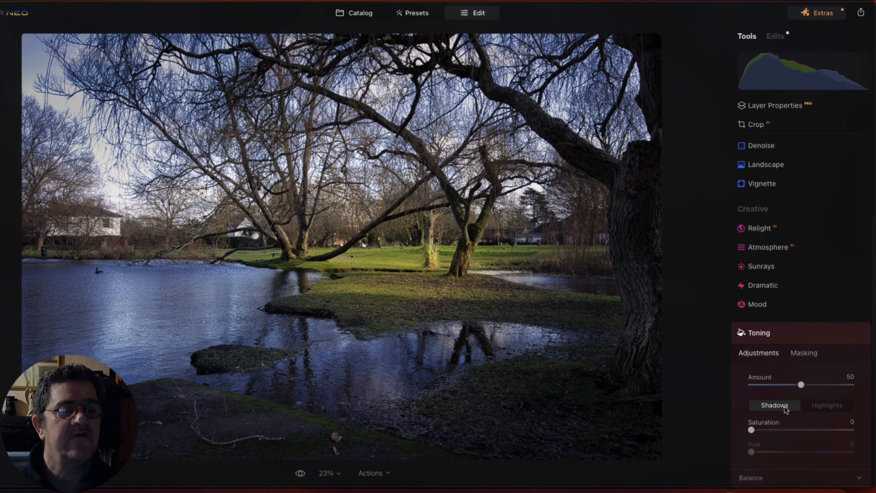
{"action": "left_click", "coordinate": [766, 333]}
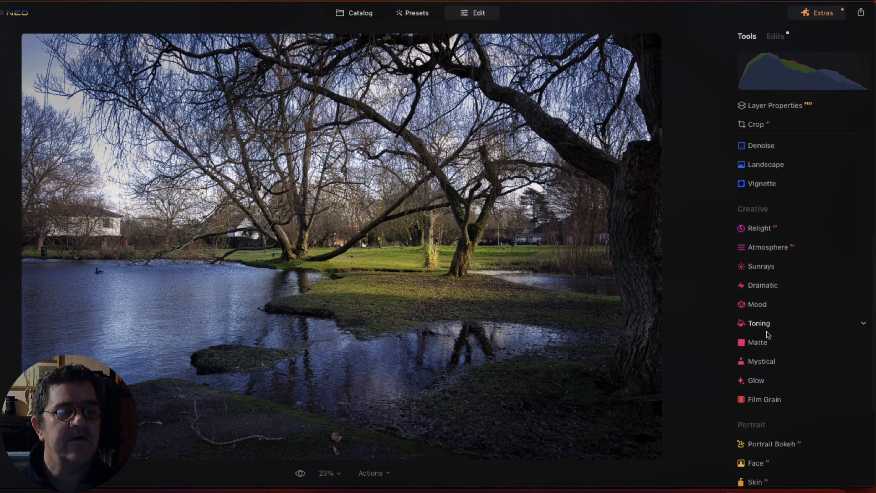
{"action": "scroll", "coordinate": [766, 333], "scroll_direction": "up", "scroll_amount": 5}
{"action": "left_click", "coordinate": [780, 38]}
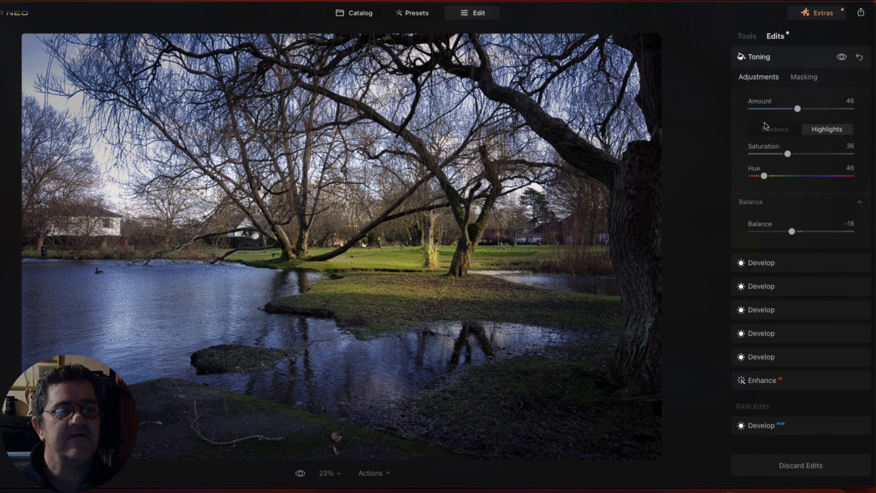
{"action": "left_click", "coordinate": [770, 61]}
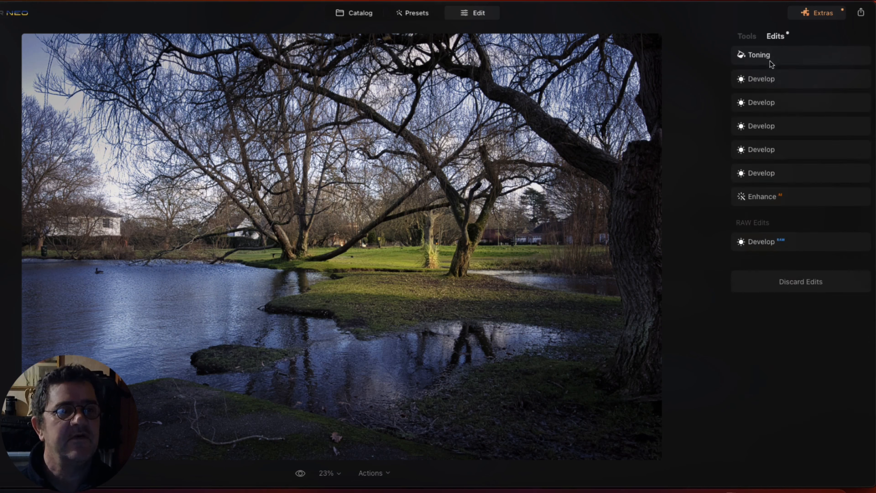
Return to the tool list and compare the edited photo with the original twice.
{"action": "left_click", "coordinate": [754, 36]}
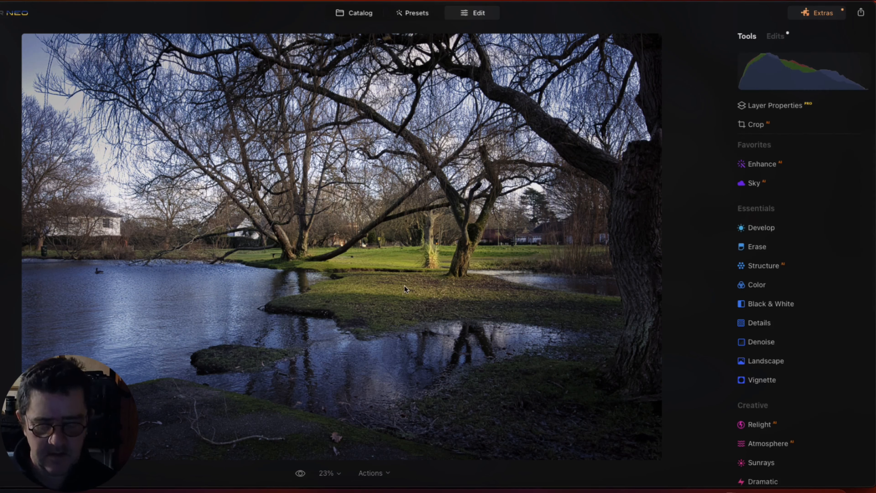
{"action": "key", "text": "backslash"}
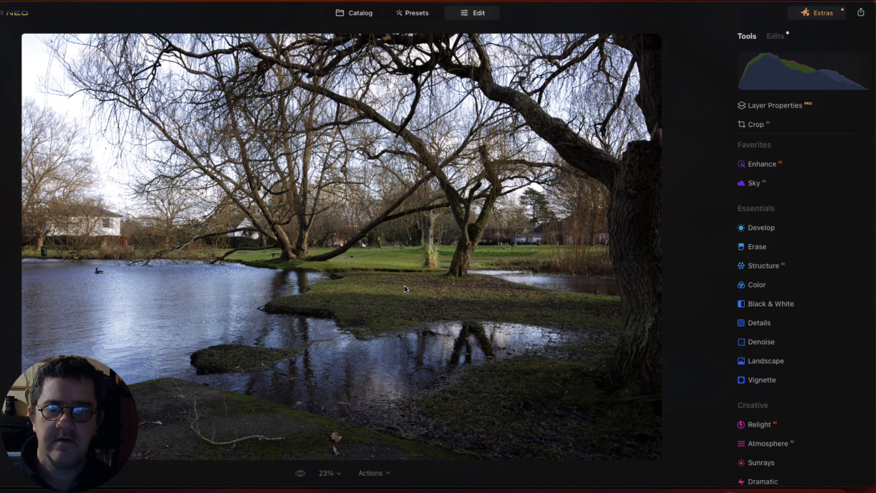
{"action": "key", "text": "backslash"}
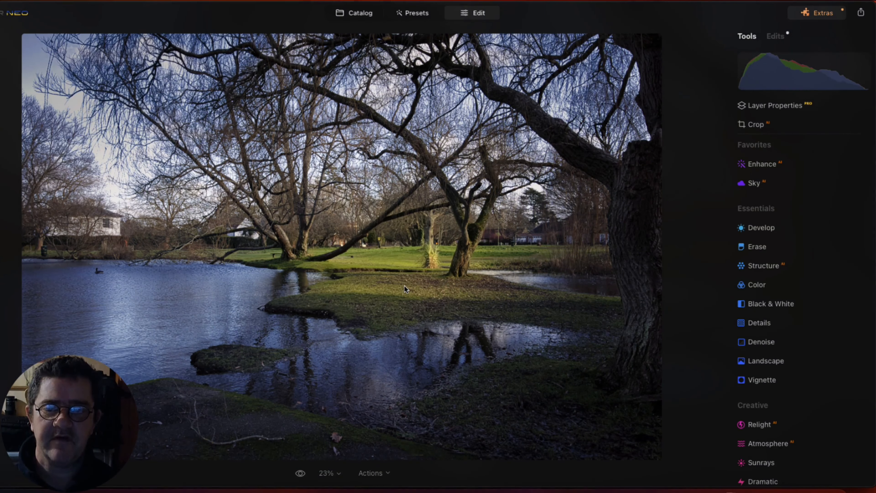
{"action": "key", "text": "backslash"}
{"action": "key", "text": "backslash"}
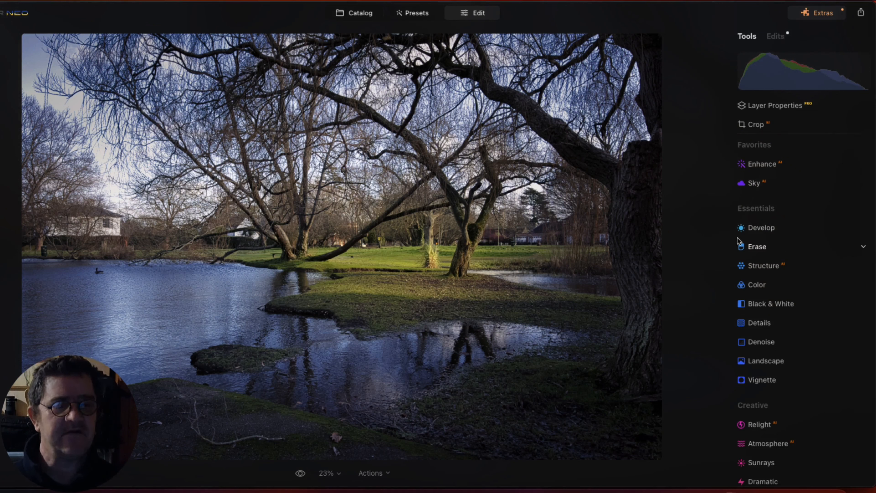
Add the Mystical effect to the photo, trying it at full strength before setting its Amount to 36.
{"action": "scroll", "coordinate": [737, 240], "scroll_direction": "down", "scroll_amount": 6}
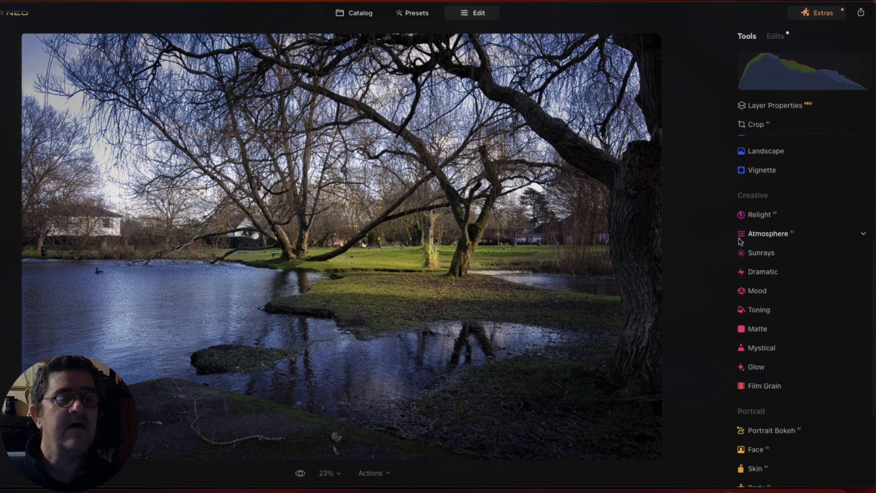
{"action": "scroll", "coordinate": [741, 248], "scroll_direction": "down", "scroll_amount": 2}
{"action": "left_click", "coordinate": [760, 314]}
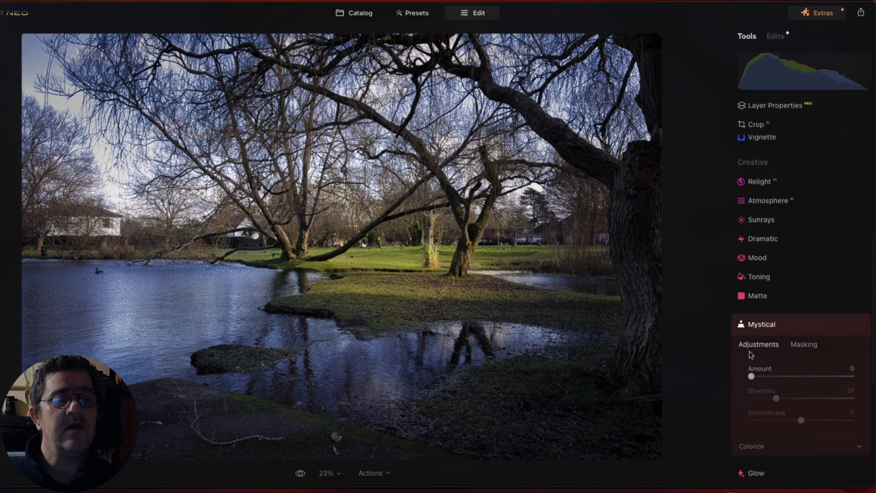
{"action": "left_click_drag", "start_coordinate": [751, 376], "coordinate": [874, 379]}
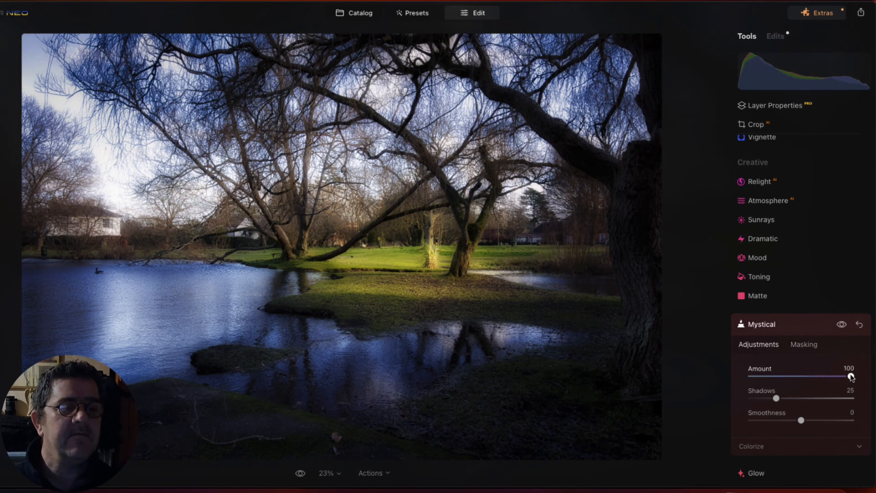
{"action": "left_click_drag", "start_coordinate": [850, 376], "coordinate": [781, 372]}
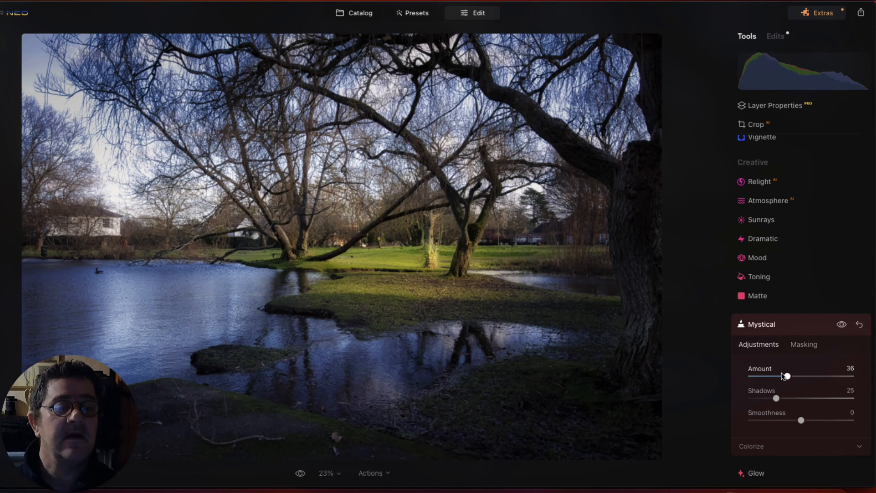
Compare the photo with and without the Mystical effect several times.
{"action": "left_click", "coordinate": [841, 324]}
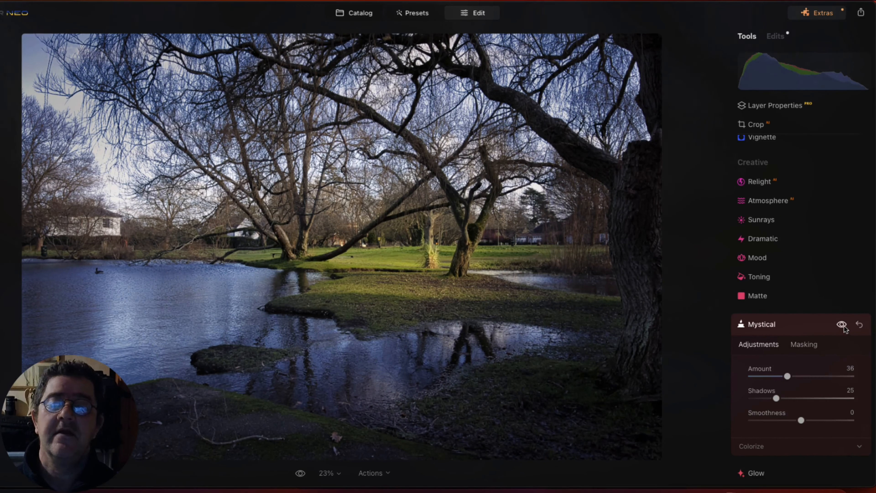
{"action": "left_click", "coordinate": [841, 325]}
{"action": "left_click", "coordinate": [841, 324]}
{"action": "left_click", "coordinate": [842, 324]}
{"action": "left_click", "coordinate": [842, 324]}
{"action": "left_click", "coordinate": [842, 324]}
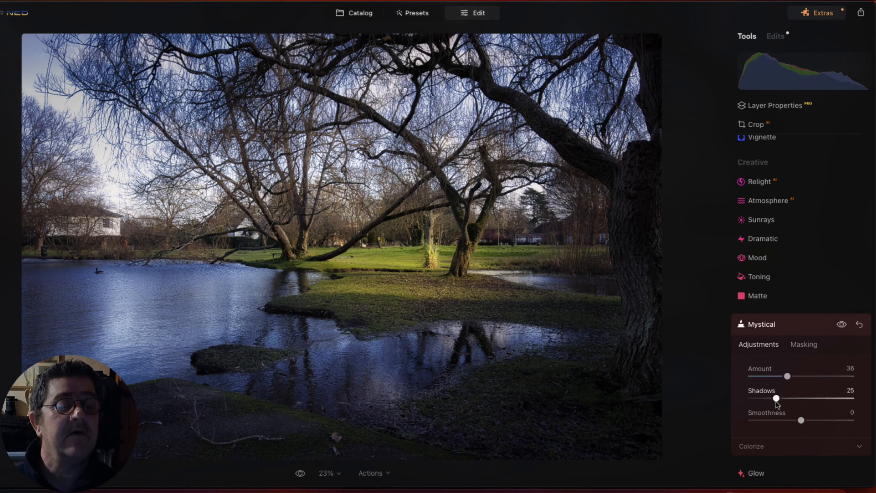
Set Mystical's Shadows to 42, Smoothness to 41 and Amount to 23, preview the difference, and close the tool.
{"action": "left_click_drag", "start_coordinate": [785, 399], "coordinate": [814, 420]}
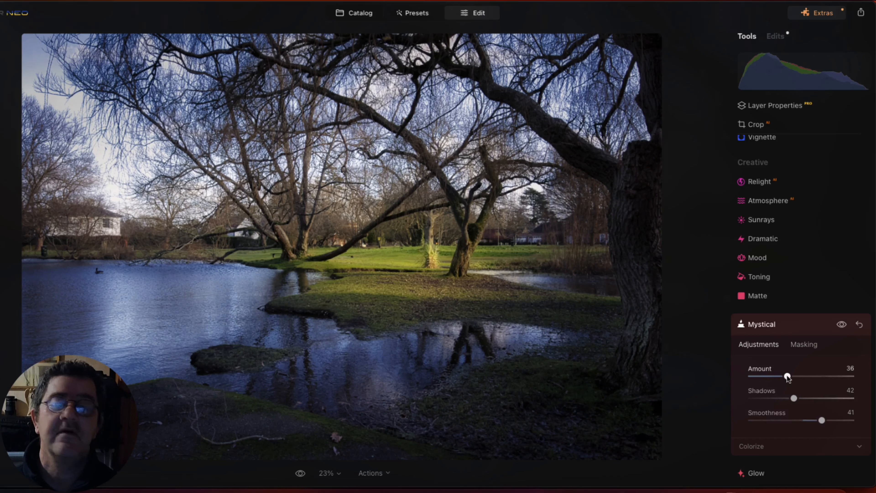
{"action": "left_click_drag", "start_coordinate": [787, 377], "coordinate": [774, 377]}
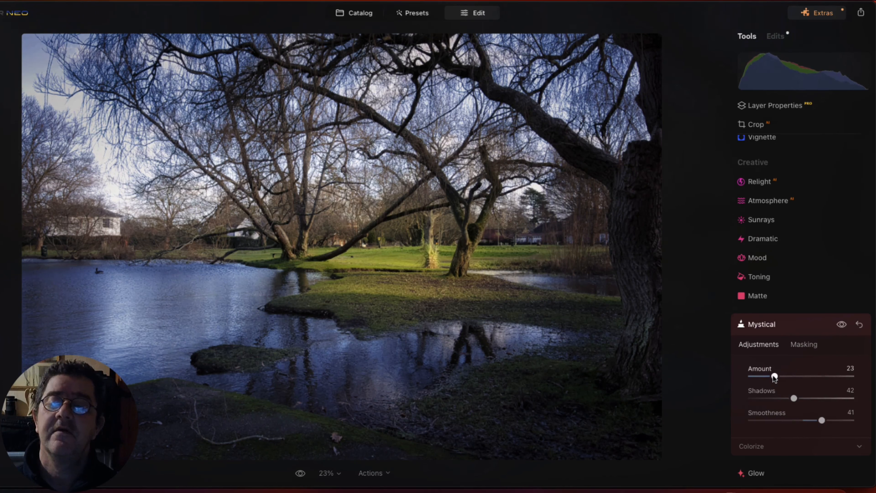
{"action": "left_click", "coordinate": [841, 325]}
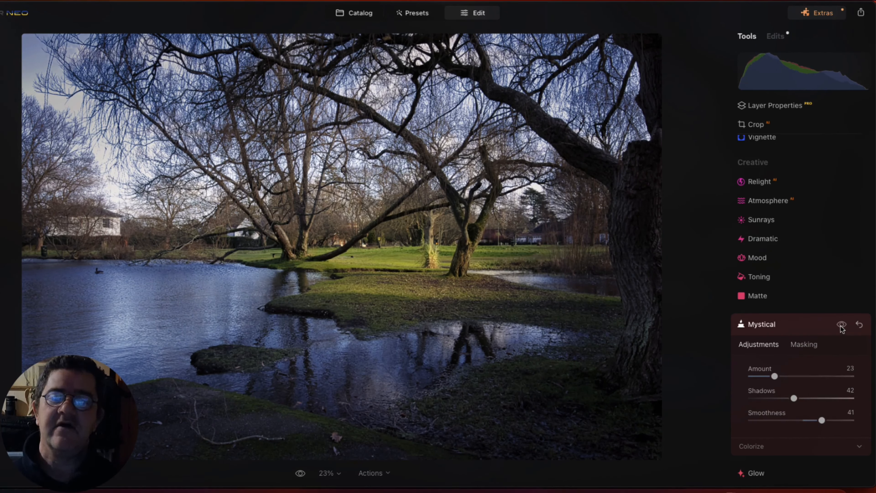
{"action": "left_click", "coordinate": [841, 326]}
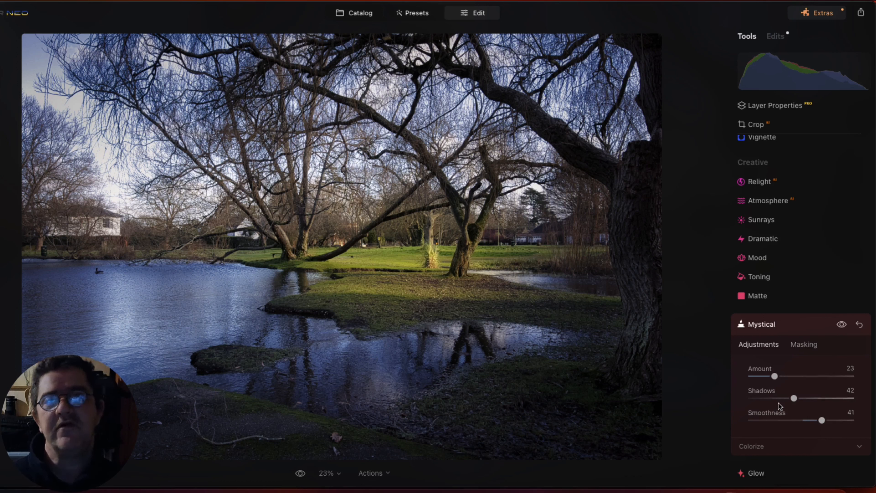
{"action": "left_click", "coordinate": [805, 327]}
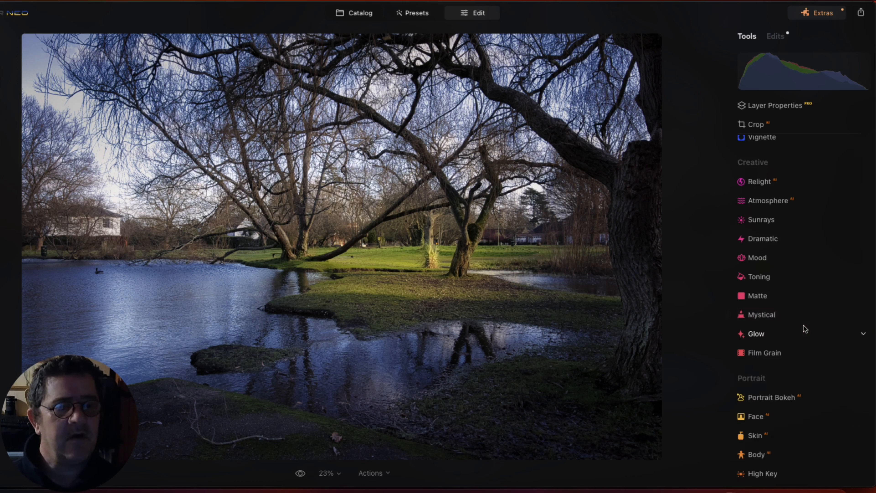
Look at the fresh Mystical tool's settings, then review the applied Mystical edit in the edit history and collapse it.
{"action": "left_click", "coordinate": [780, 314]}
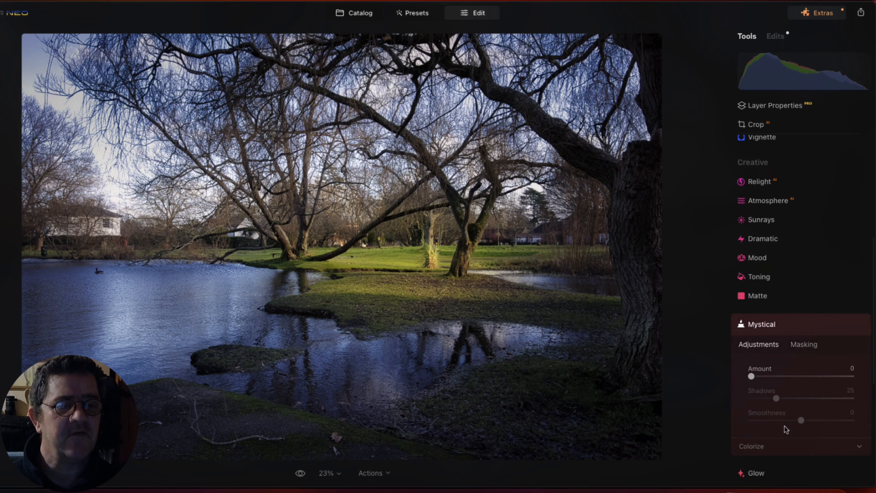
{"action": "left_click", "coordinate": [782, 324]}
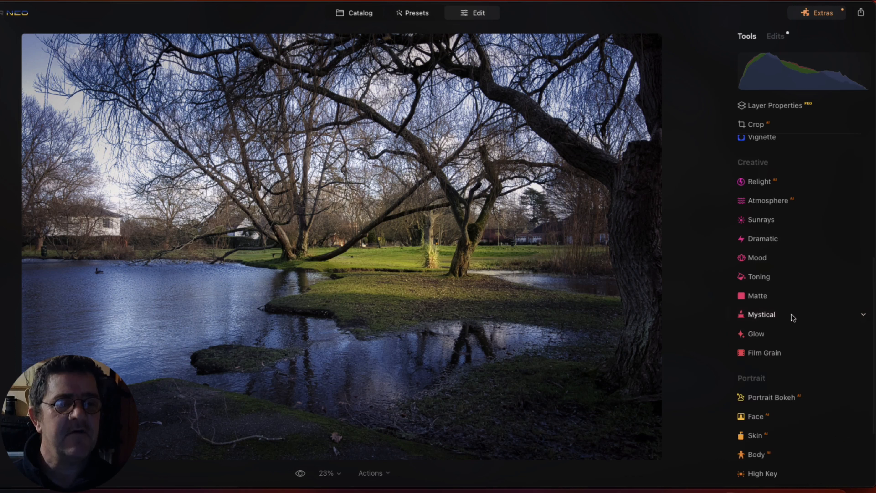
{"action": "left_click", "coordinate": [774, 37]}
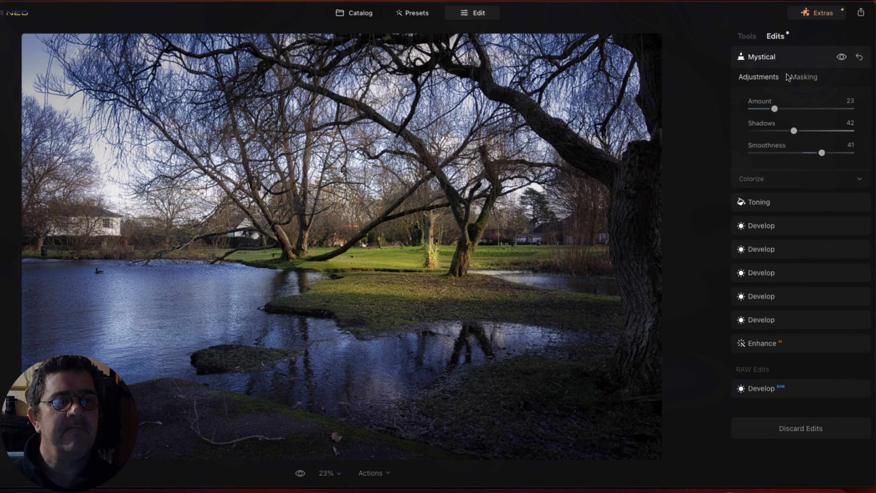
{"action": "left_click", "coordinate": [780, 56]}
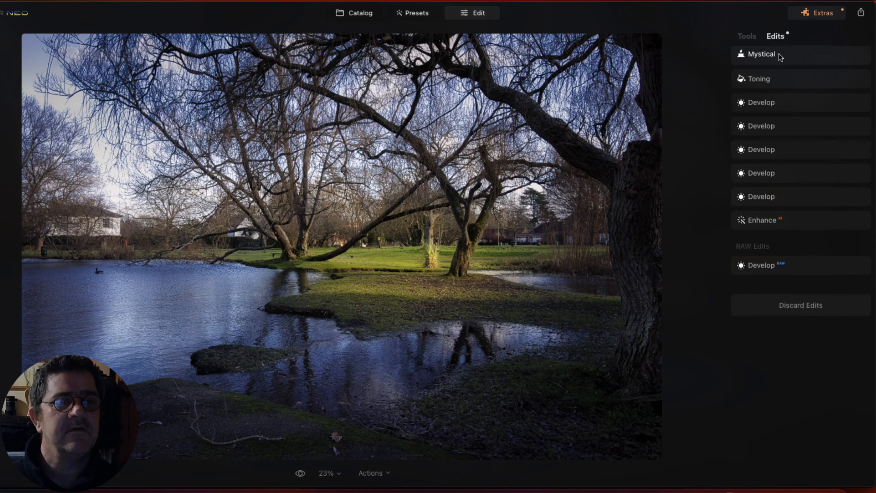
Return to the tool list and compare the original photo with the version including the Mystical effect.
{"action": "left_click", "coordinate": [747, 44]}
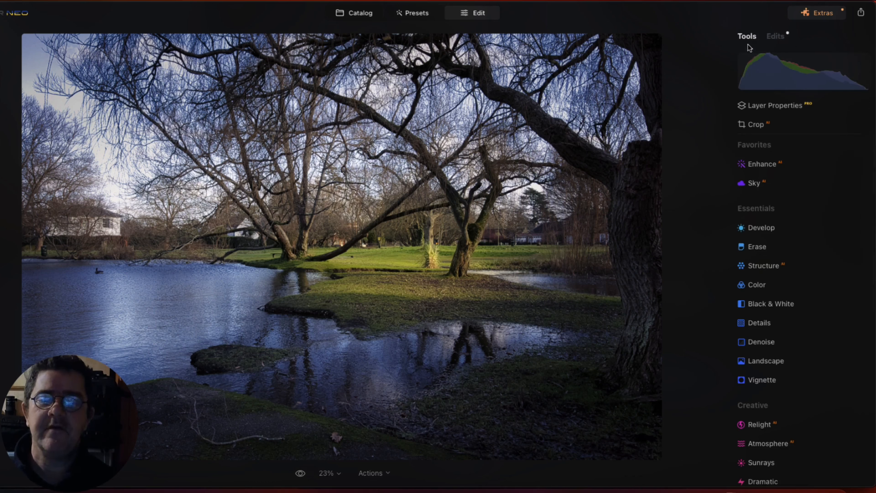
{"action": "key", "text": "backslash"}
{"action": "key", "text": "backslash"}
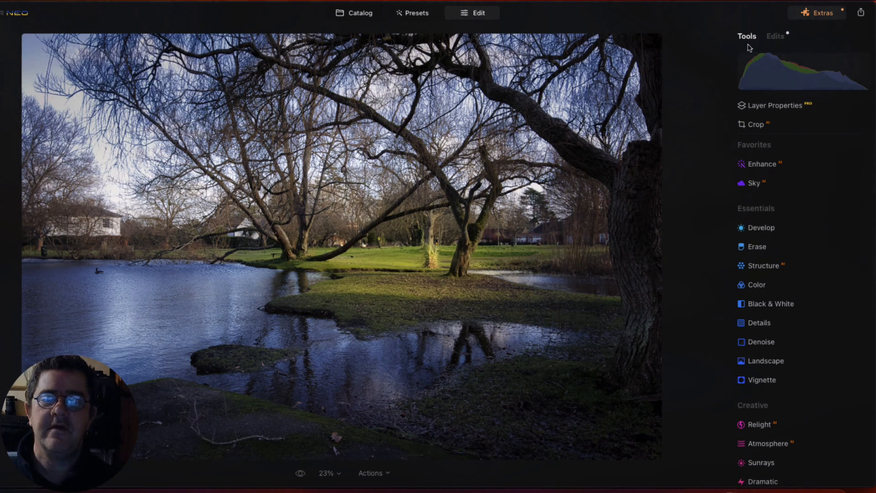
{"action": "key", "text": "backslash"}
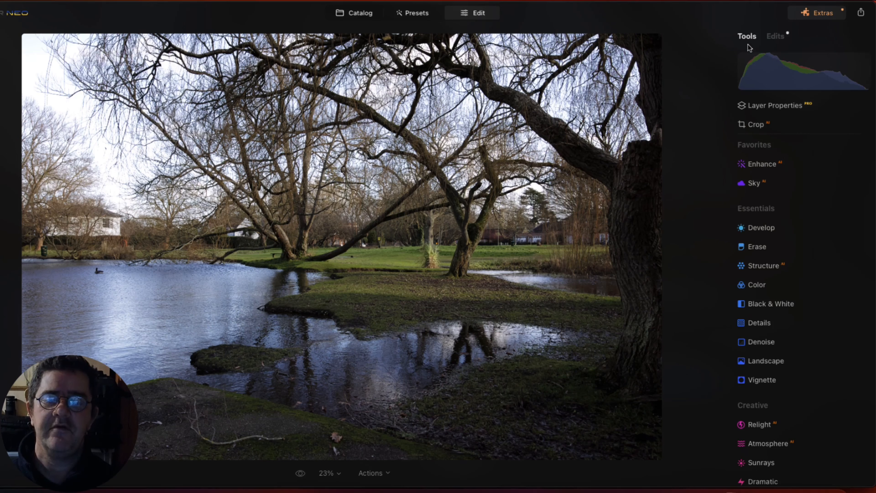
{"action": "key", "text": "backslash"}
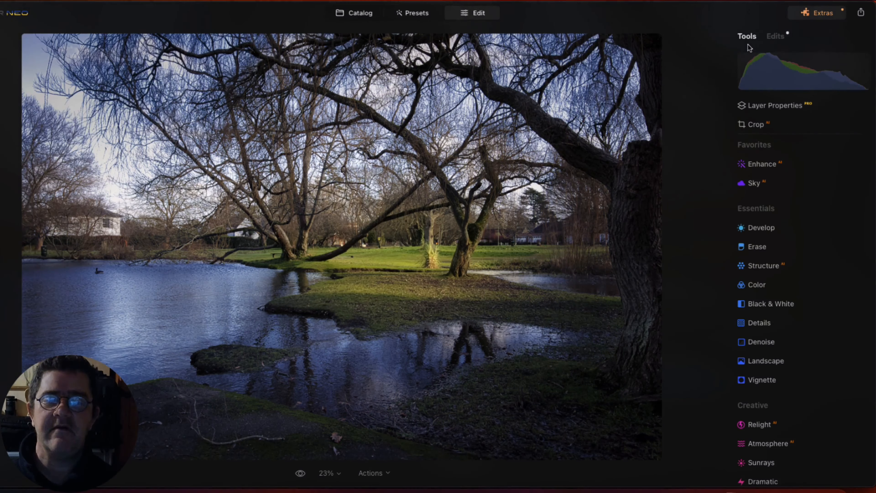